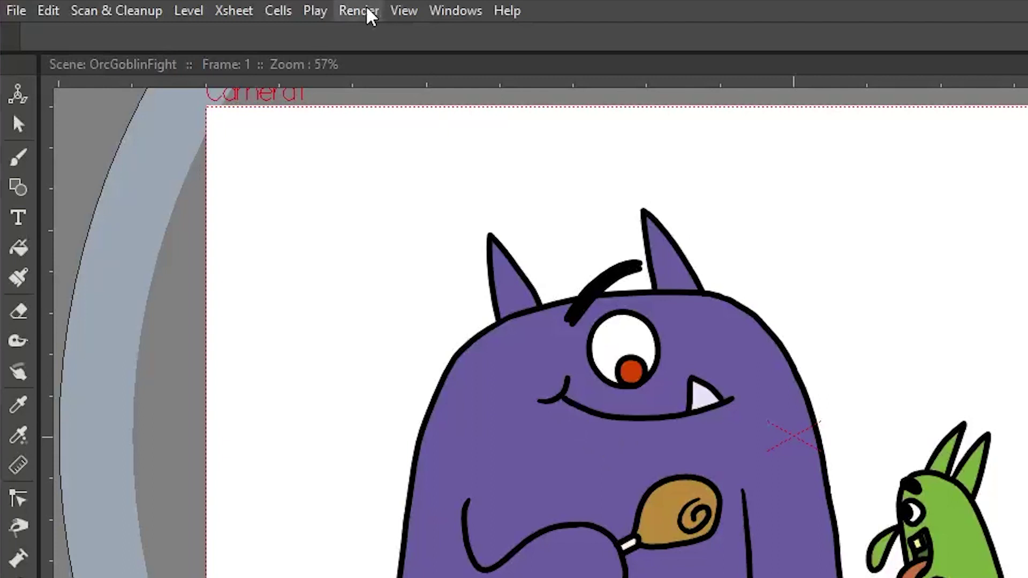
- Try Render > Fast Render to MP4, which warns that FFmpeg was not found
click(181, 18)
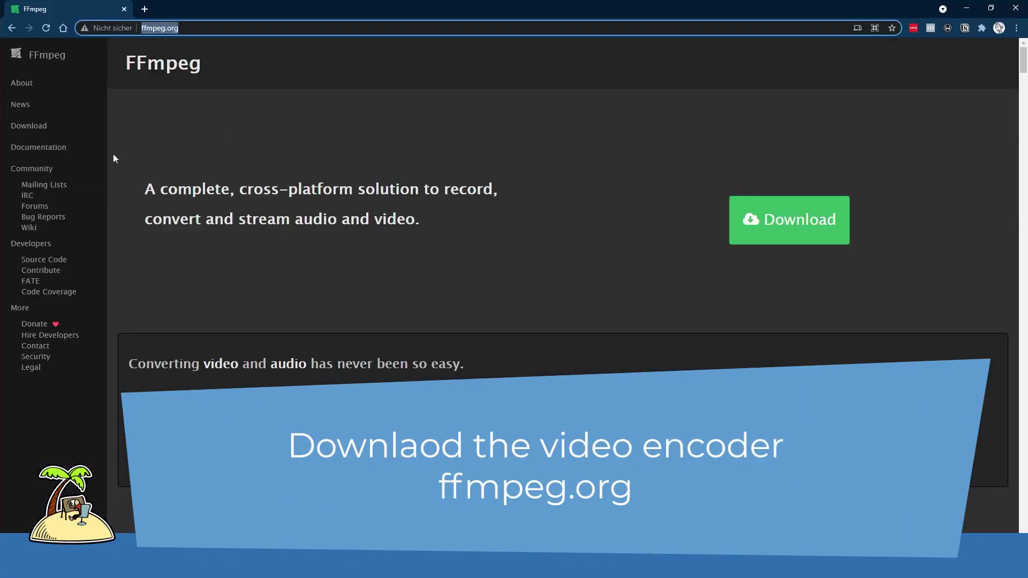
- Go to ffmpeg.org's Download page and list the Windows EXE builds
click(27, 129)
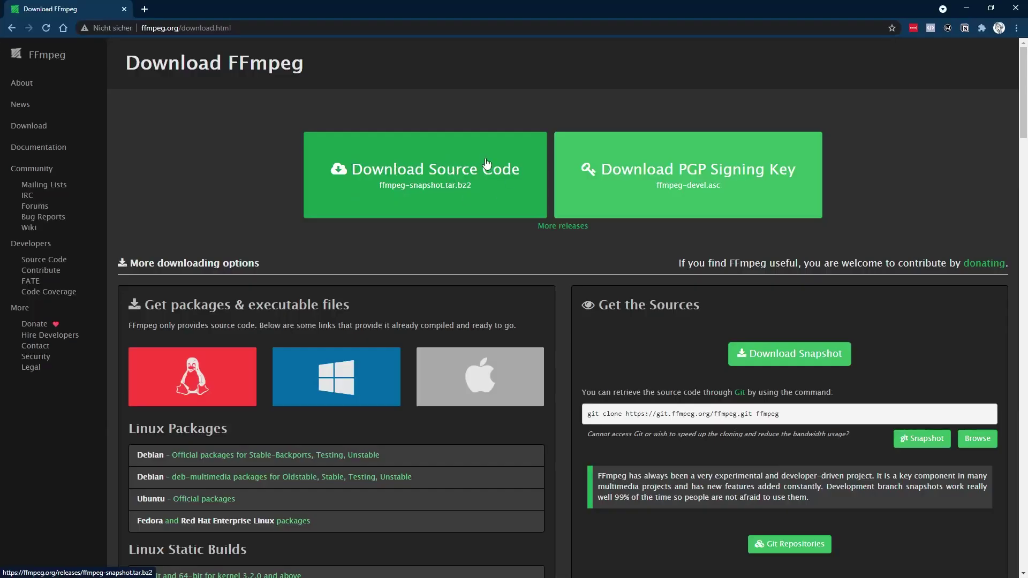
scroll(251, 204, down, 1)
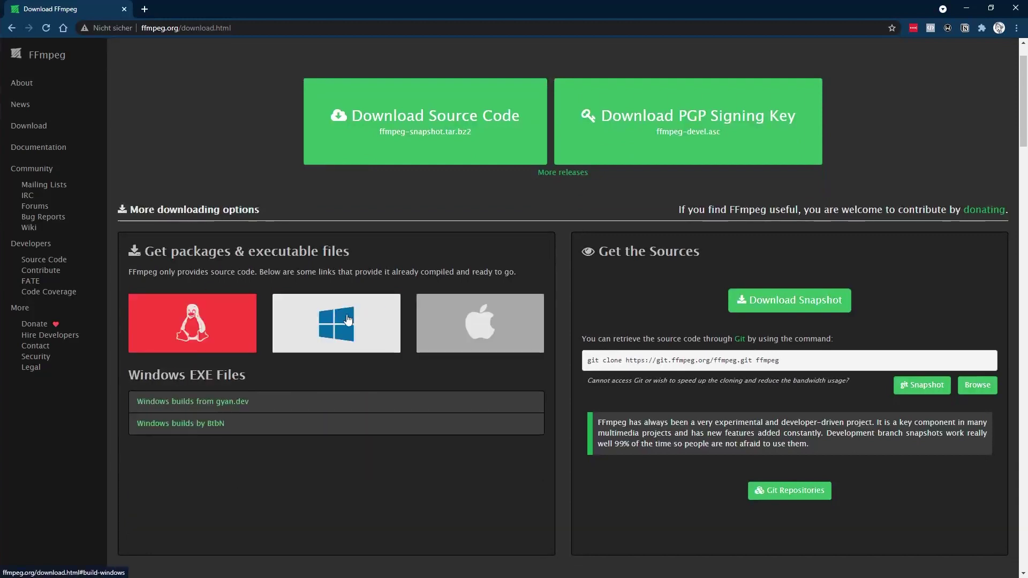
click(365, 334)
scroll(342, 276, up, 4)
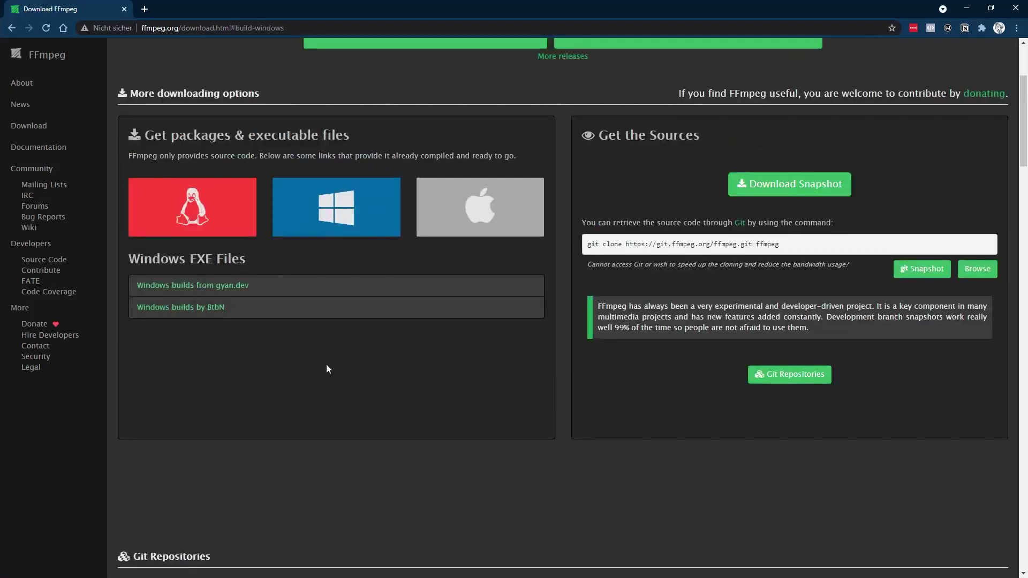
scroll(321, 370, up, 1)
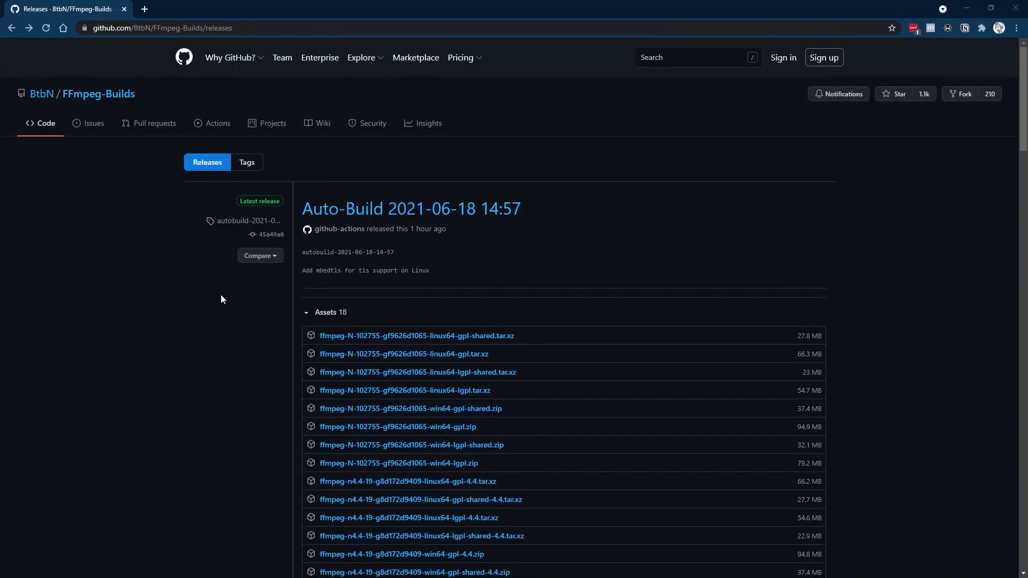
- Scroll the BtbN FFmpeg-Builds Assets list to find the win64-gpl-4.4 zip
scroll(223, 299, down, 3)
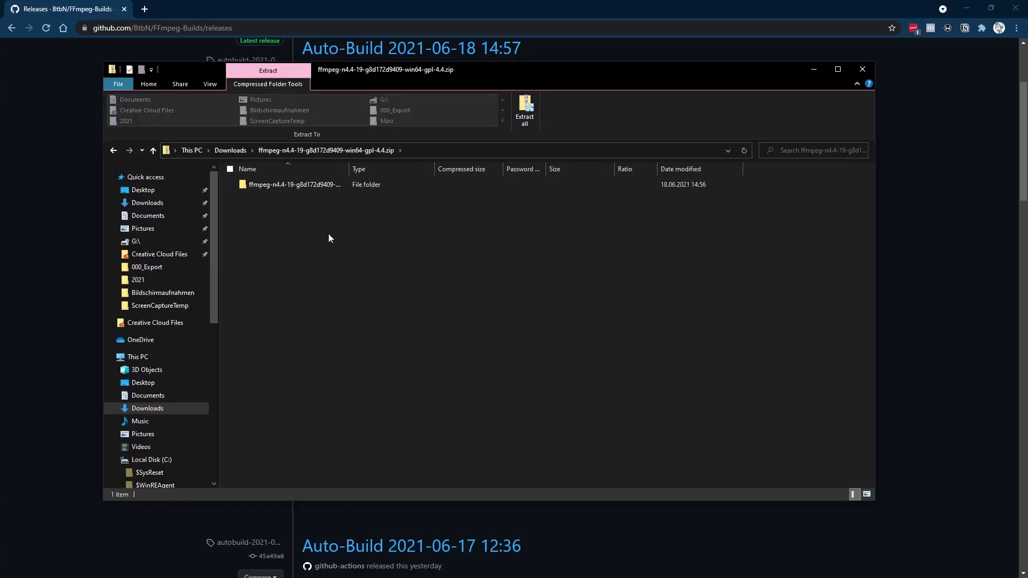
- Select the ffmpeg-n4.4-19-g8d172d9409-win64-gpl-4.4 folder inside the downloaded zip for extraction
click(264, 184)
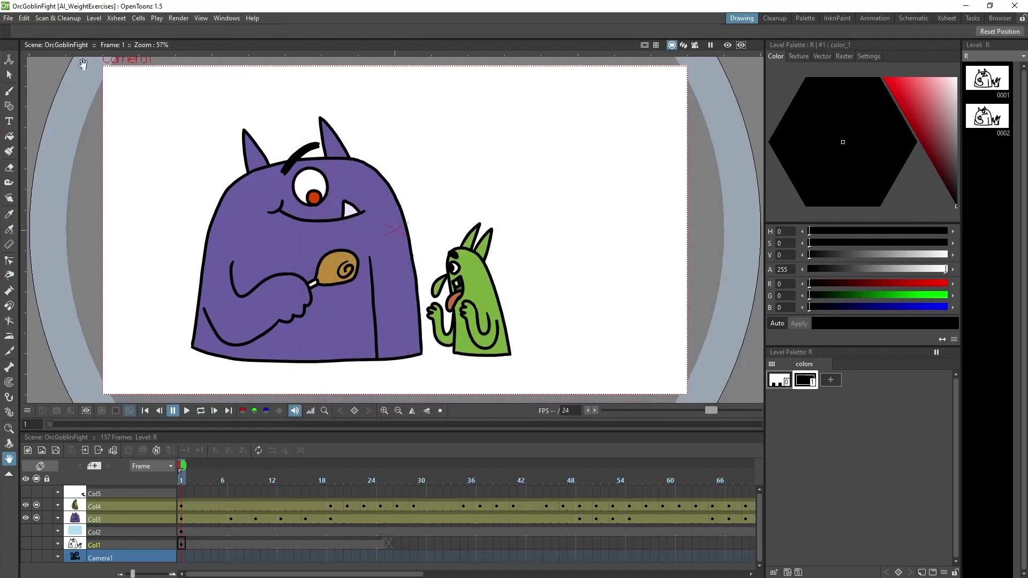
- In Import/Export preferences, set FFmpeg Path to C:\ffmpeg-n4.4-19-g8d172d9409-win64-gpl-4.4\bin
click(8, 17)
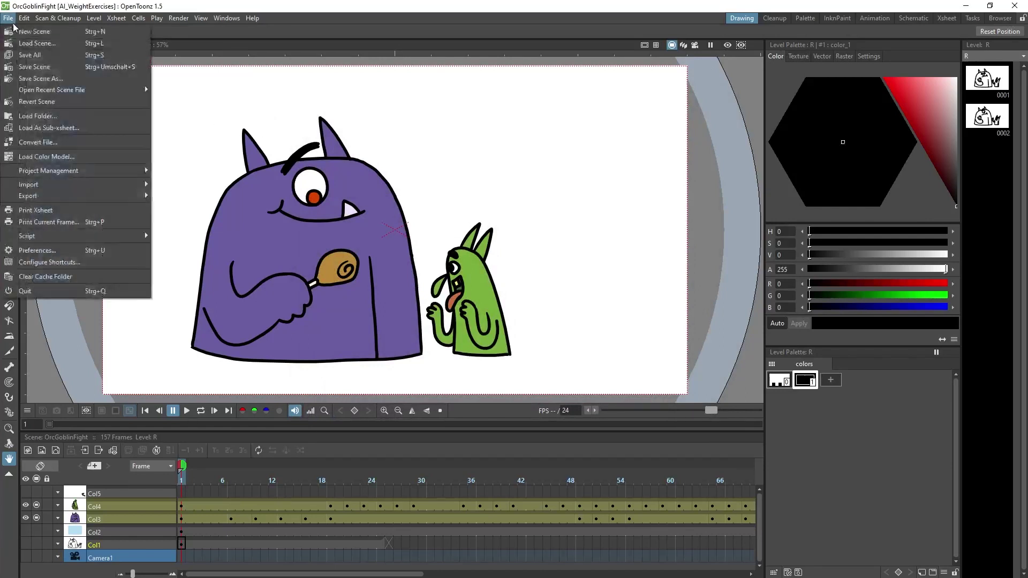
click(54, 251)
click(341, 171)
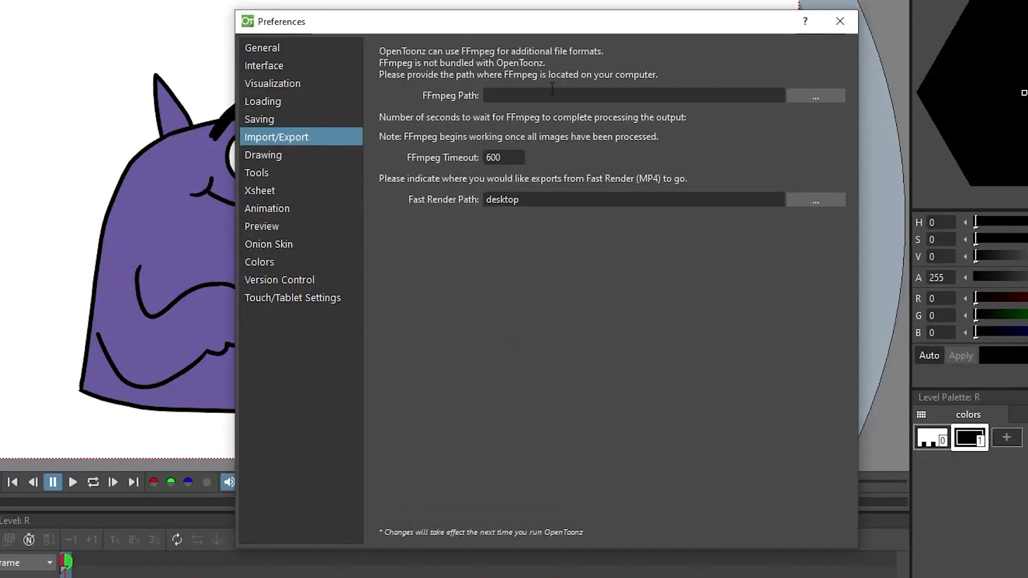
click(815, 97)
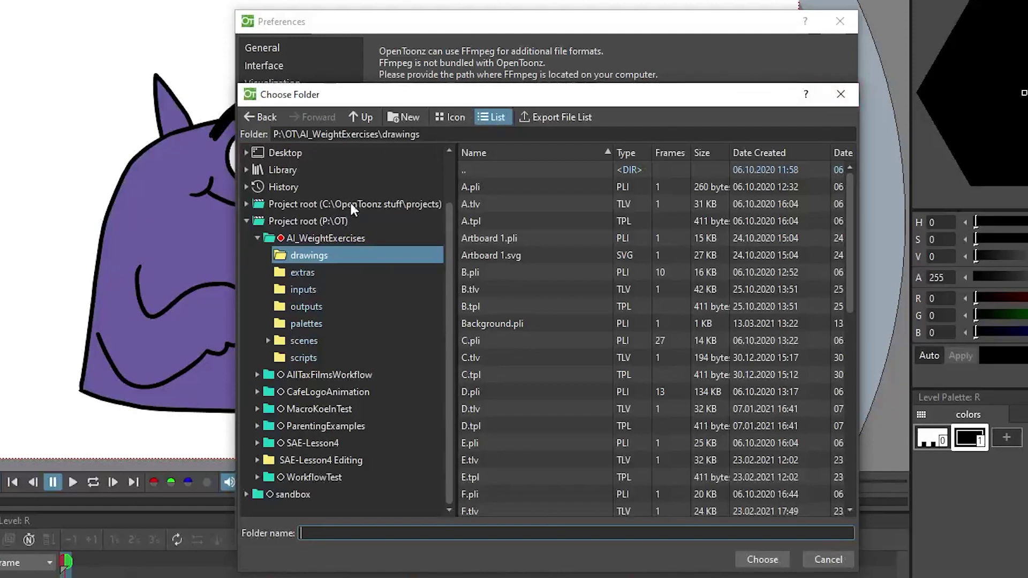
scroll(365, 396, up, 1)
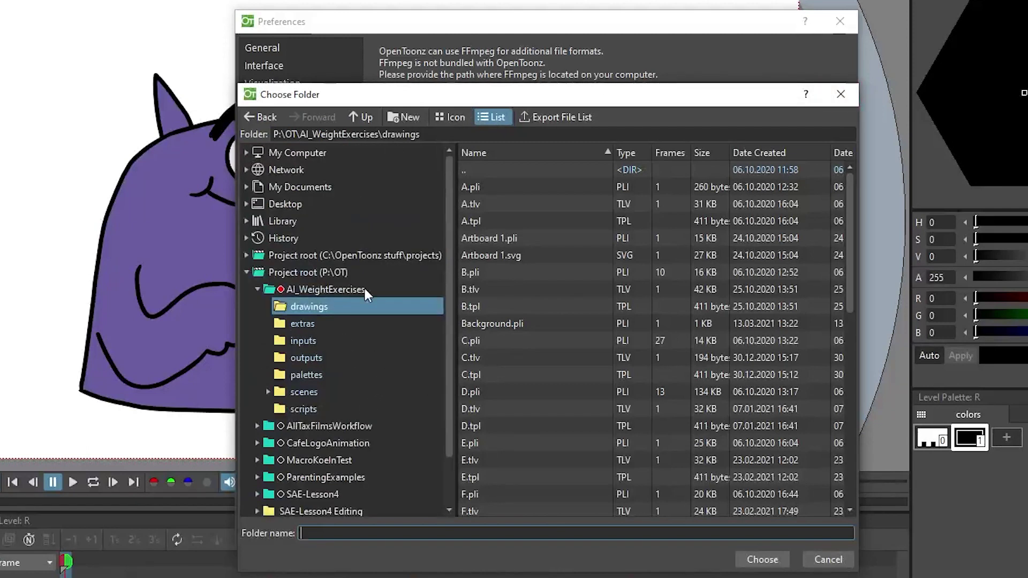
click(246, 152)
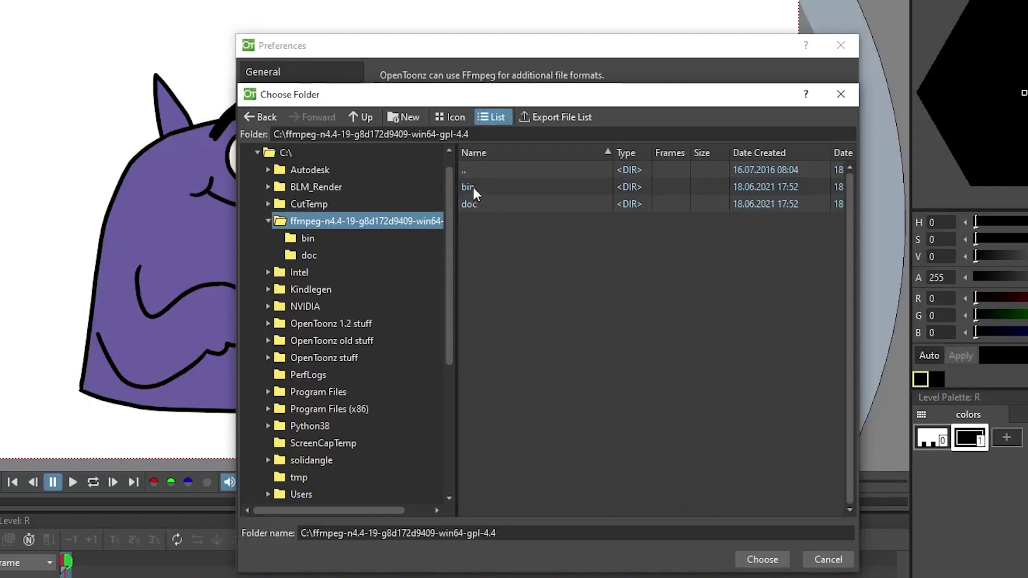
double_click(470, 187)
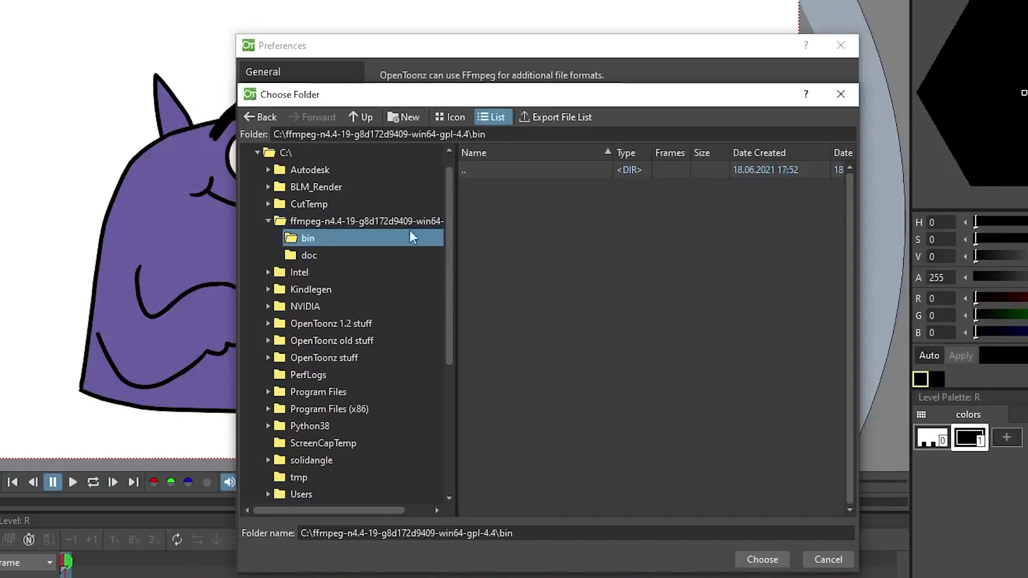
click(767, 561)
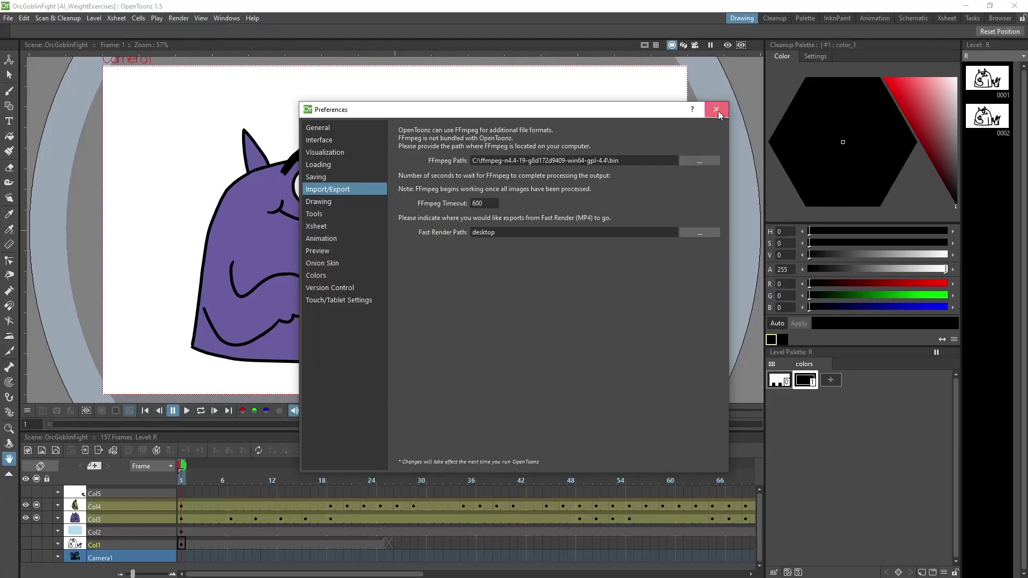
- Close Preferences, restart OpenToonz, and fast-render all 157 frames to OrcGoblinFight.mp4
click(842, 46)
click(8, 18)
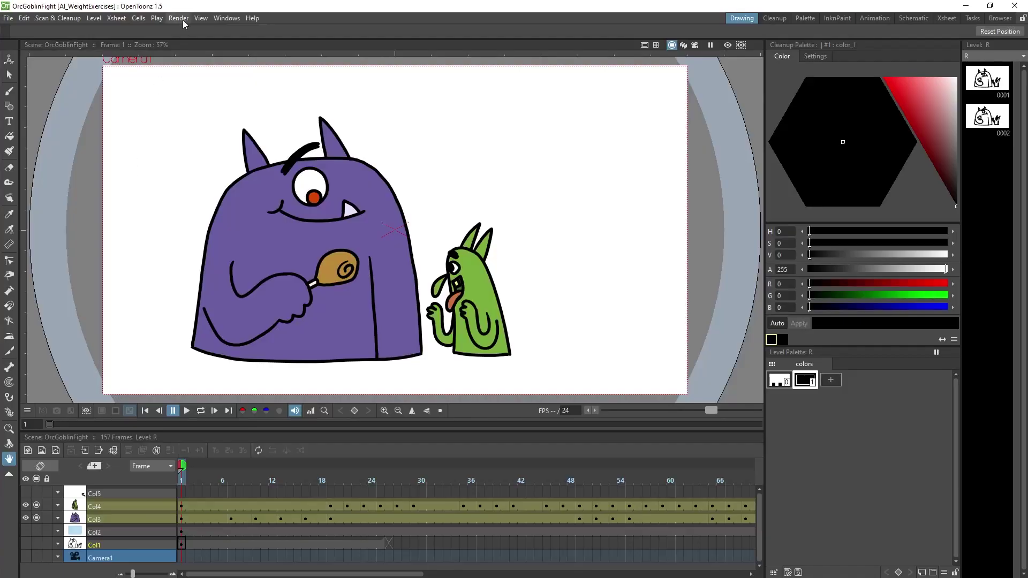
click(182, 20)
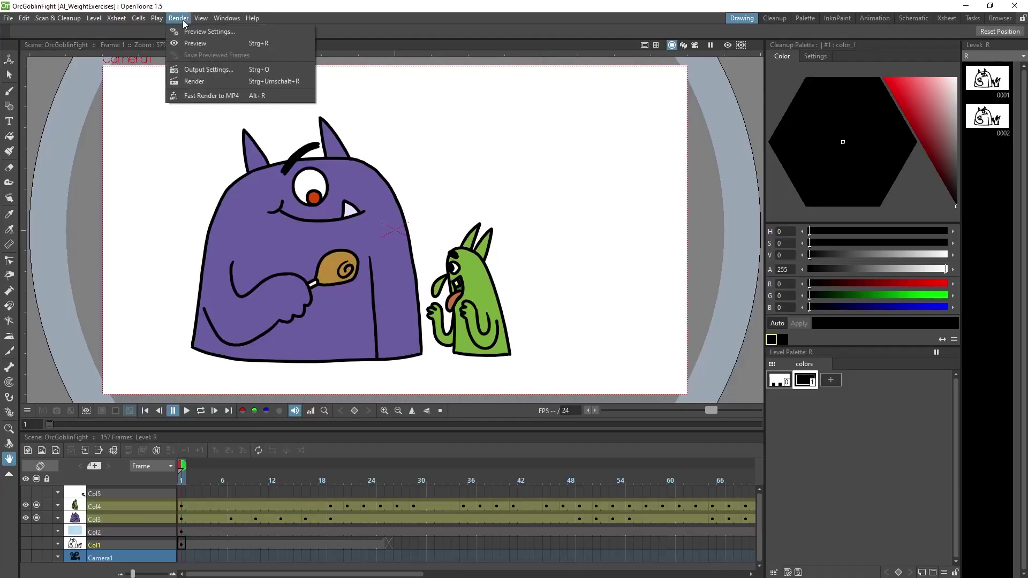
click(248, 95)
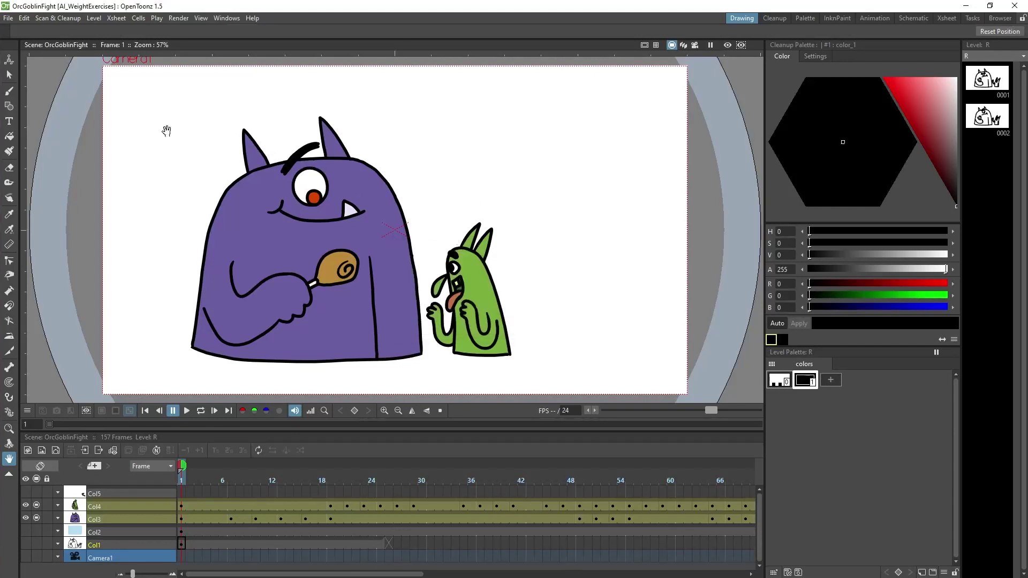
- Show the Import/Export preferences with the FFmpeg path and desktop Fast Render Path
click(8, 19)
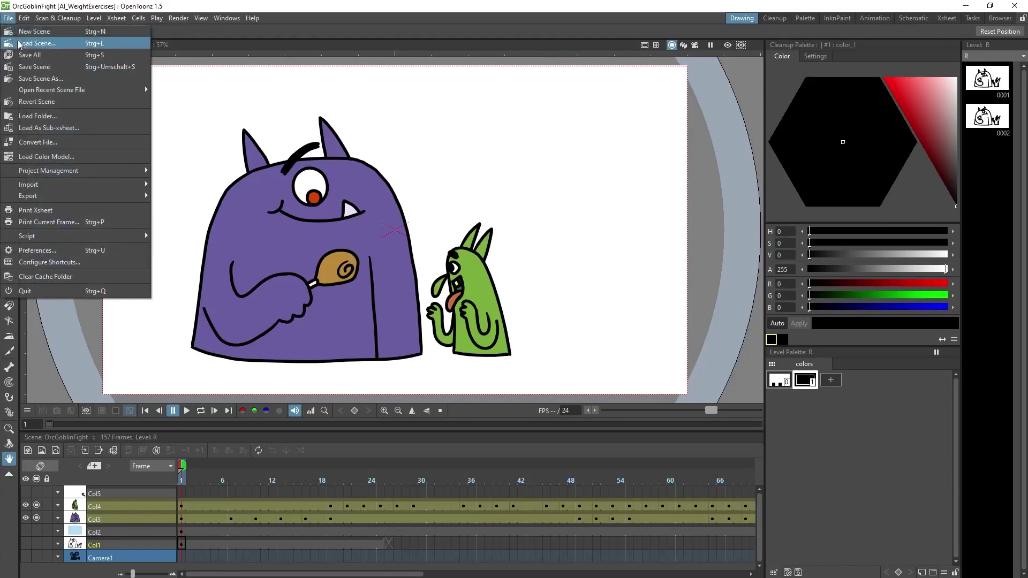
click(46, 250)
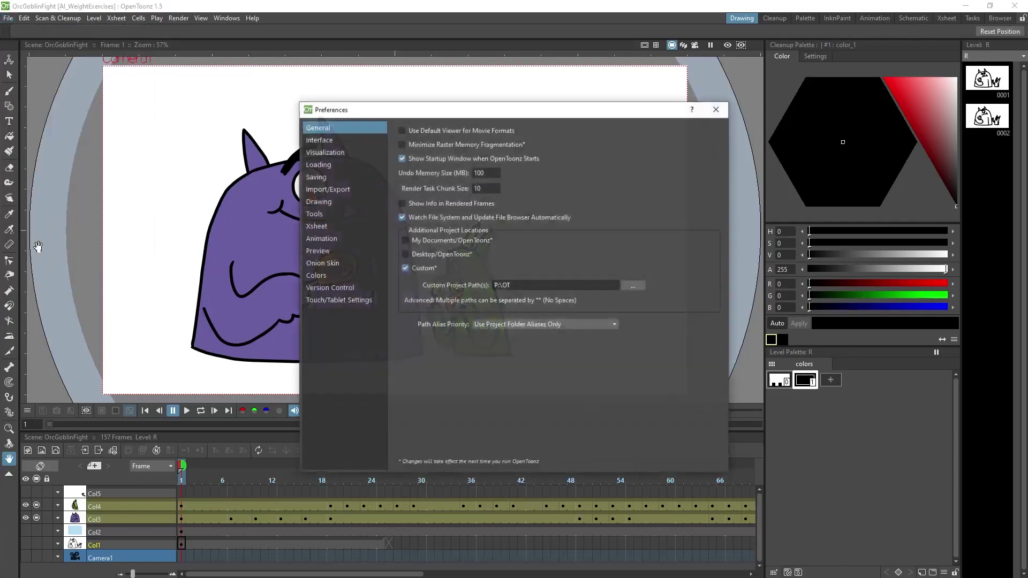
click(347, 191)
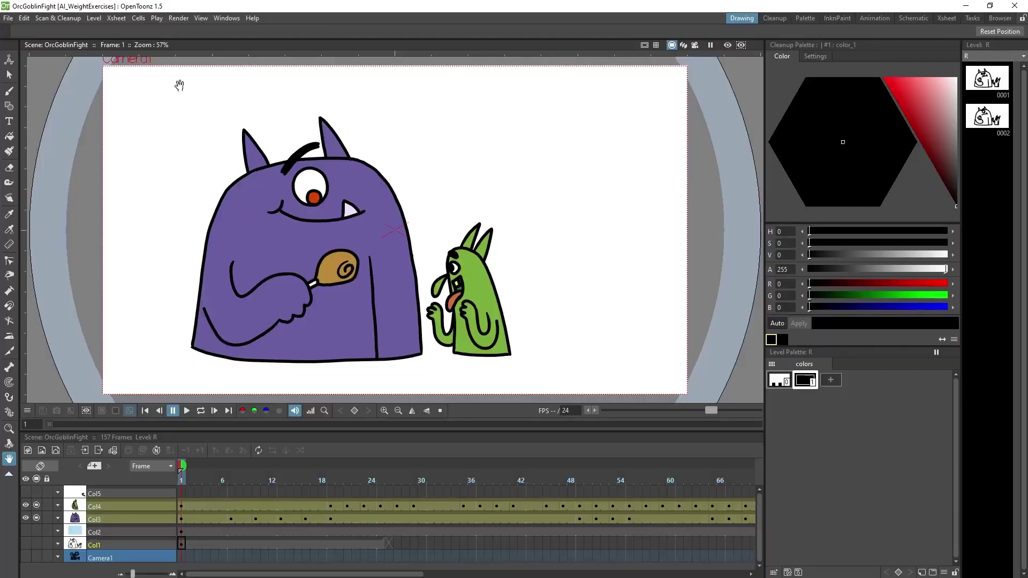
- Open OrcGoblinFight's Output Settings and expand the file format list beside the Name field
click(179, 18)
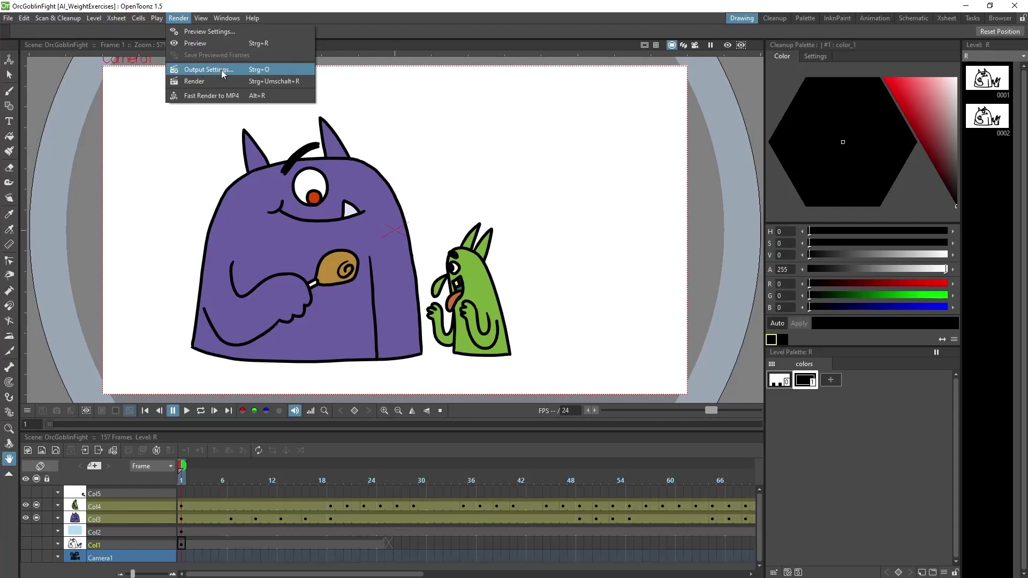
click(220, 70)
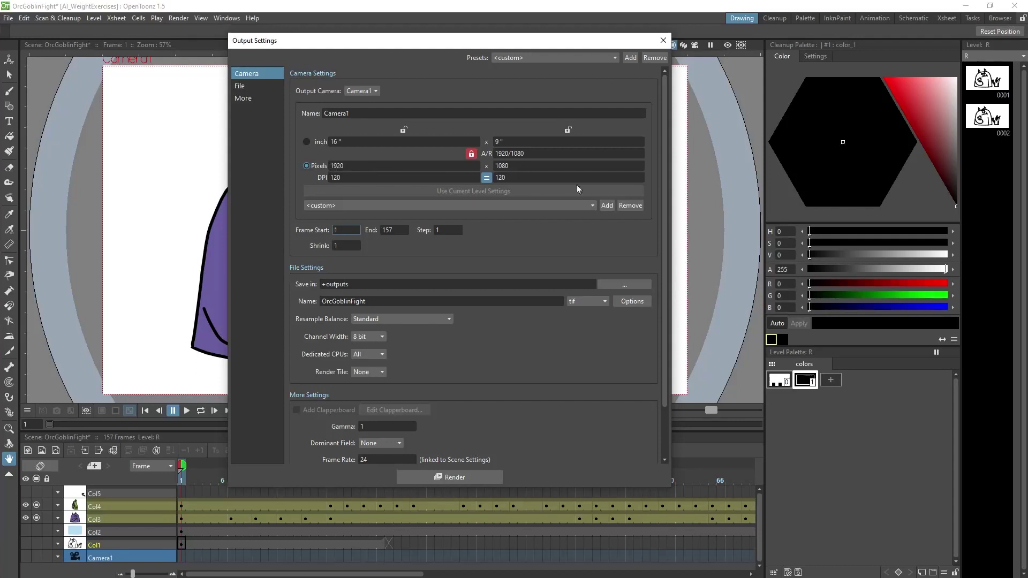
drag(667, 198, 664, 254)
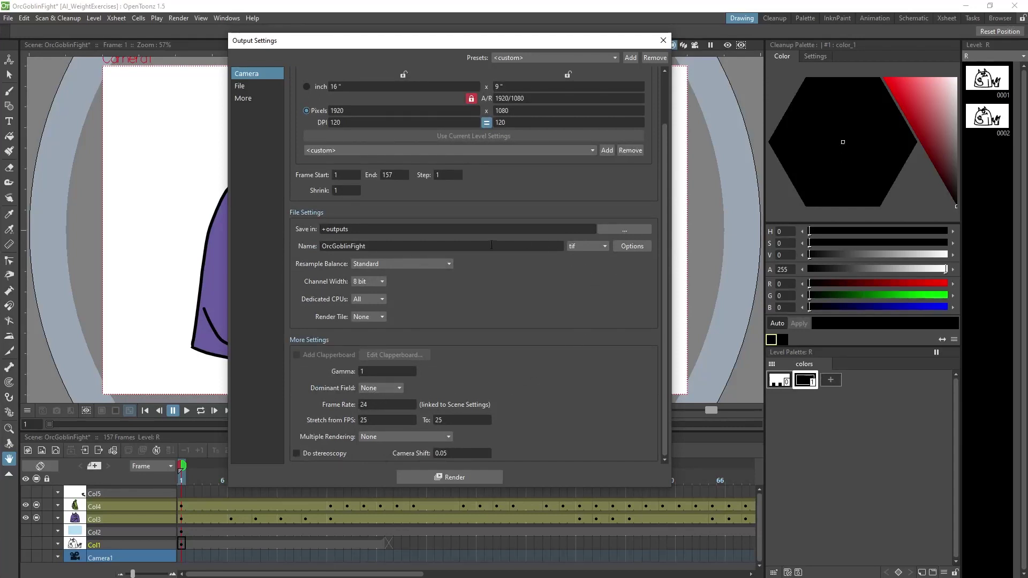
click(581, 246)
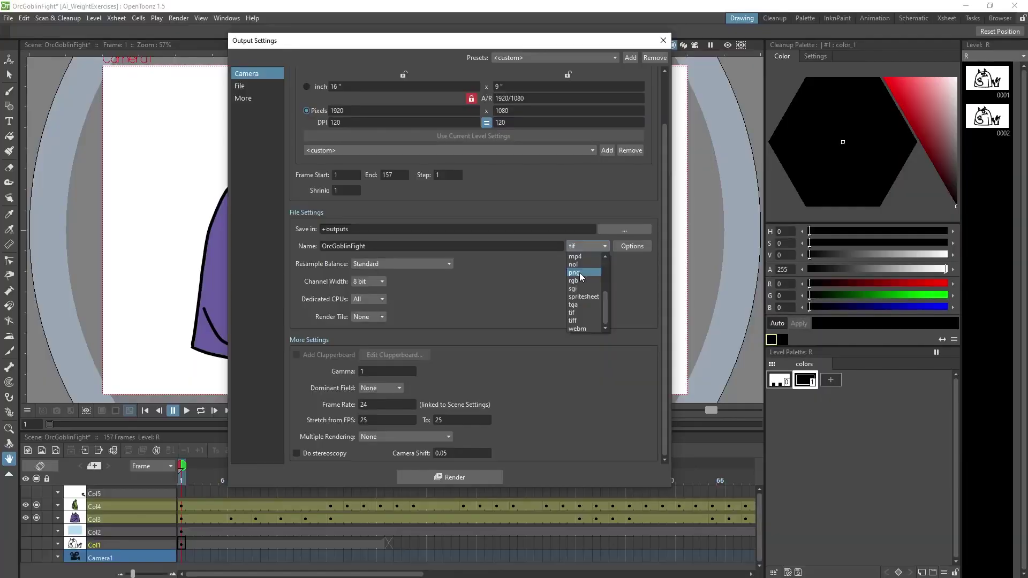
click(579, 273)
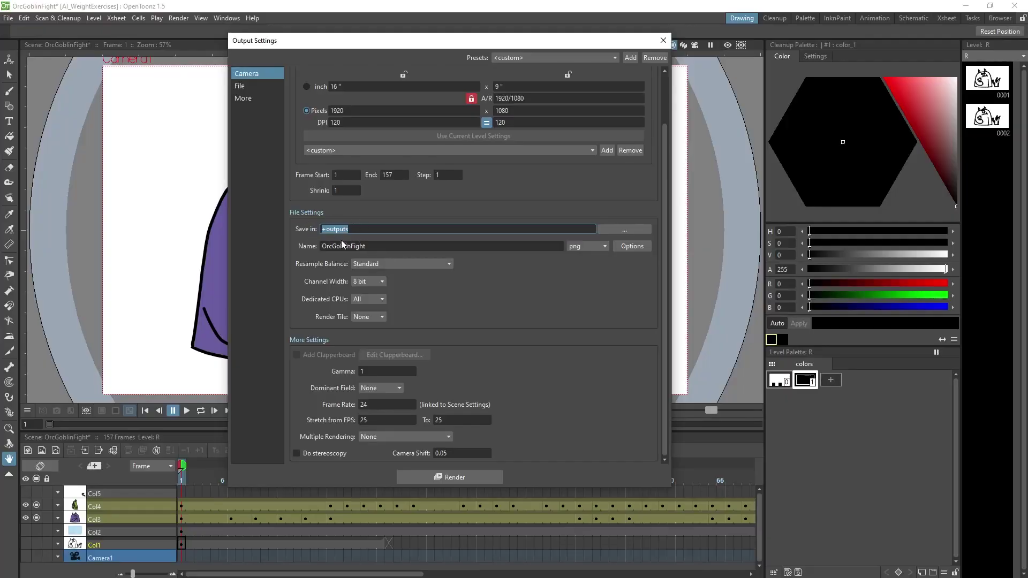
- Render the 157 PNG frames, then compare Flipbook backgrounds, ending on White Background
click(446, 474)
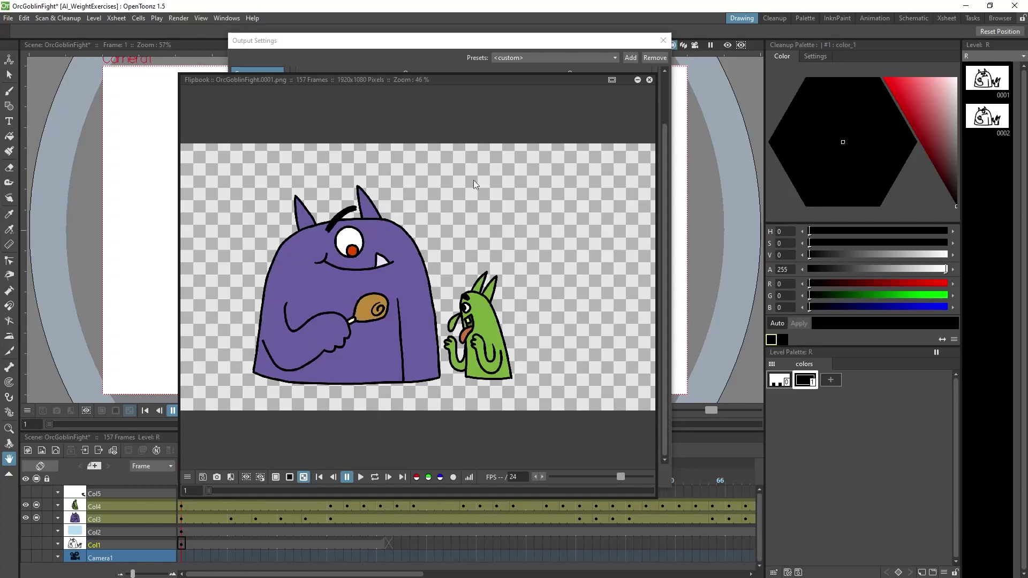
click(303, 477)
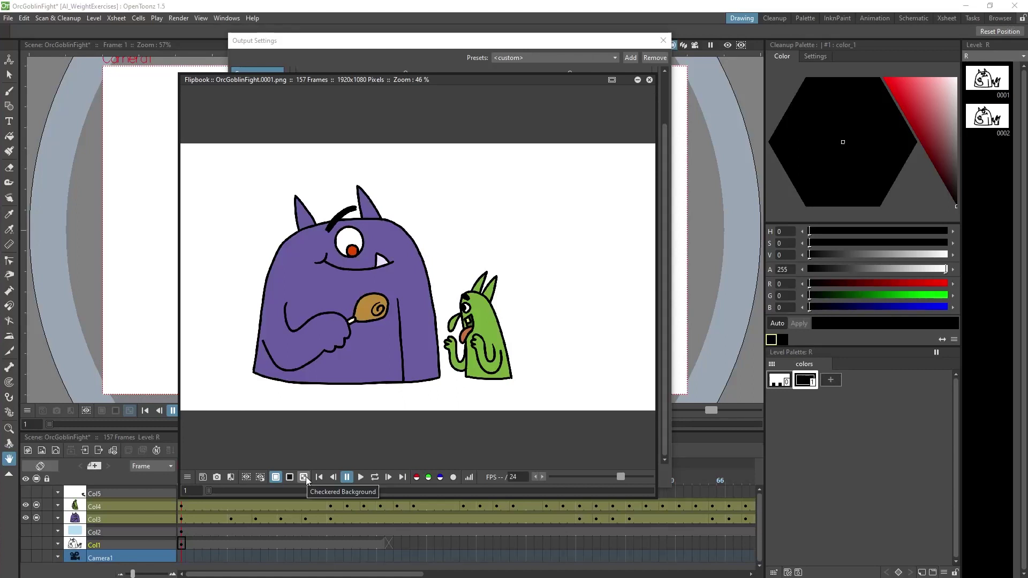
click(304, 477)
click(290, 477)
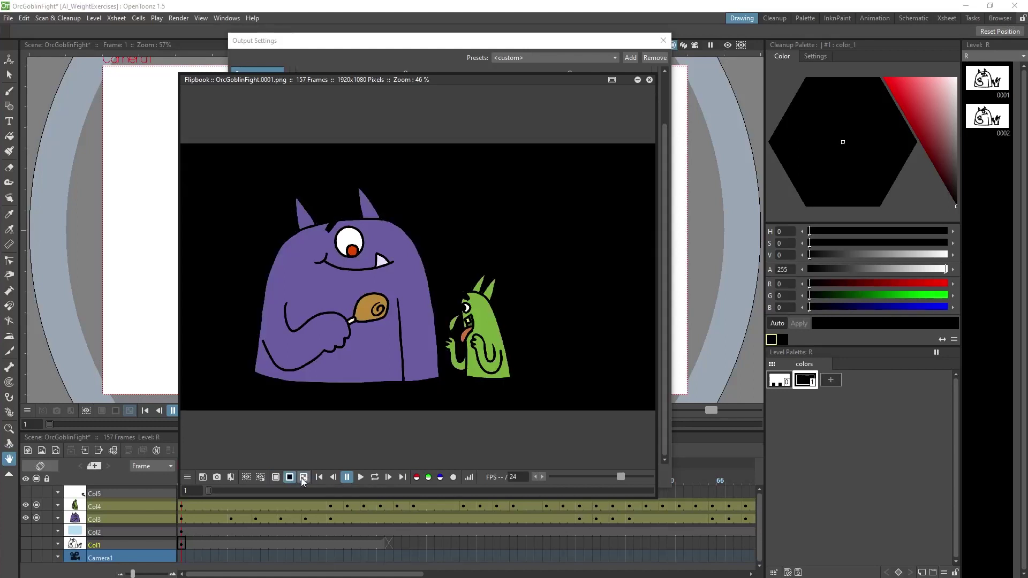
click(303, 478)
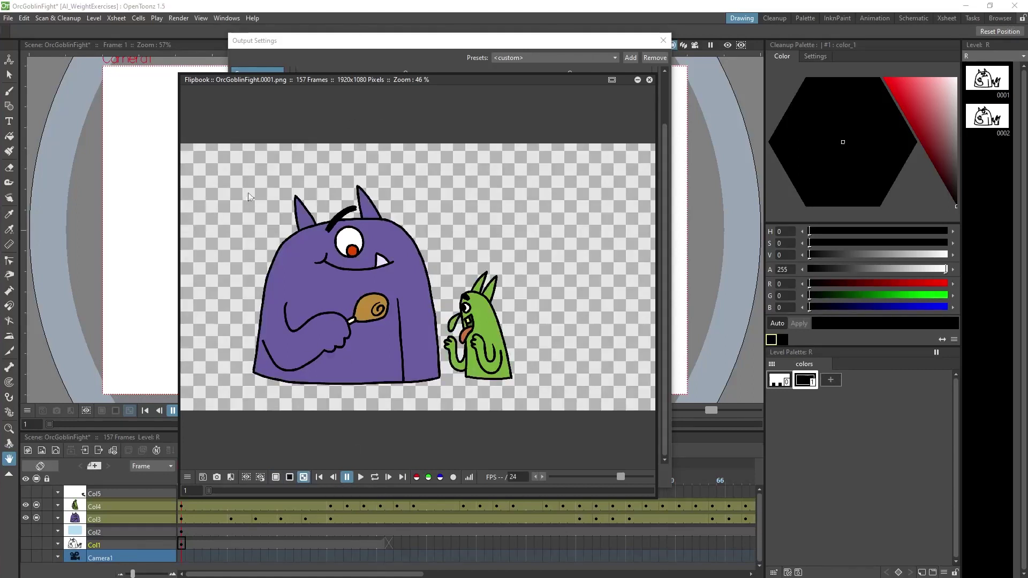
click(276, 477)
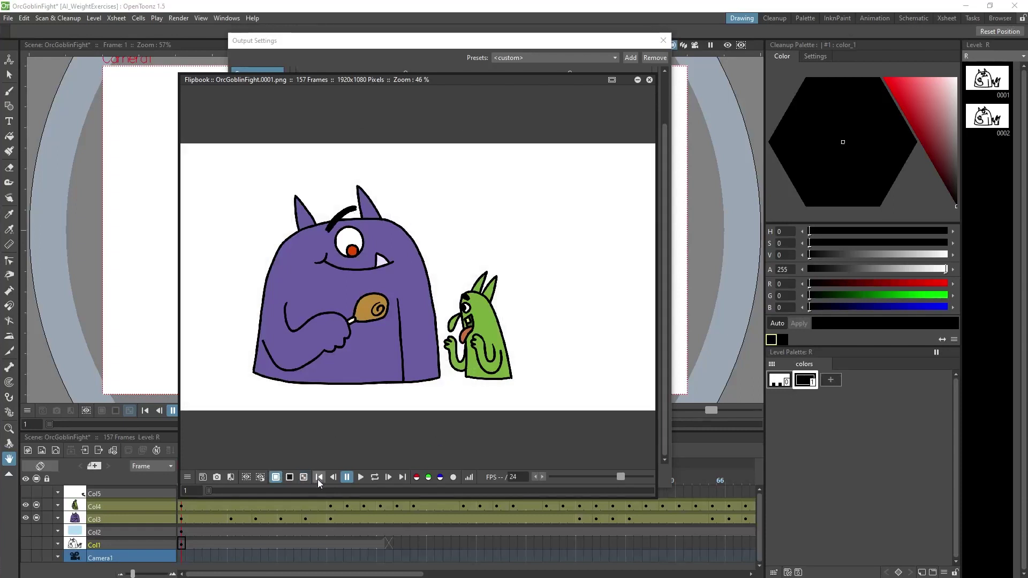
click(303, 478)
click(275, 477)
- Confirm OrcGoblinFight.0001–0157.png in the outputs folder, then return to AI_WeightExercises
key(alt+Tab)
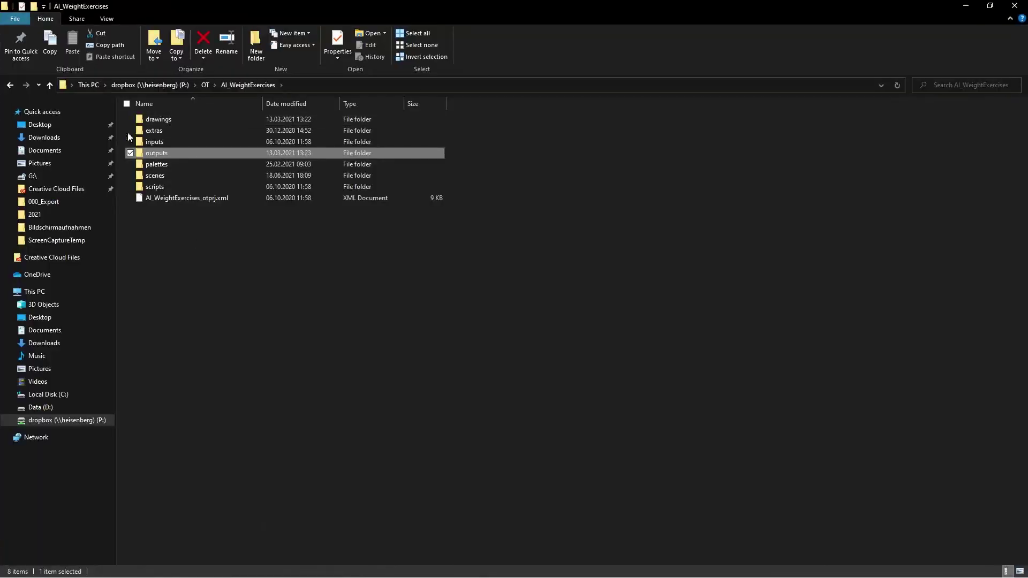
click(177, 186)
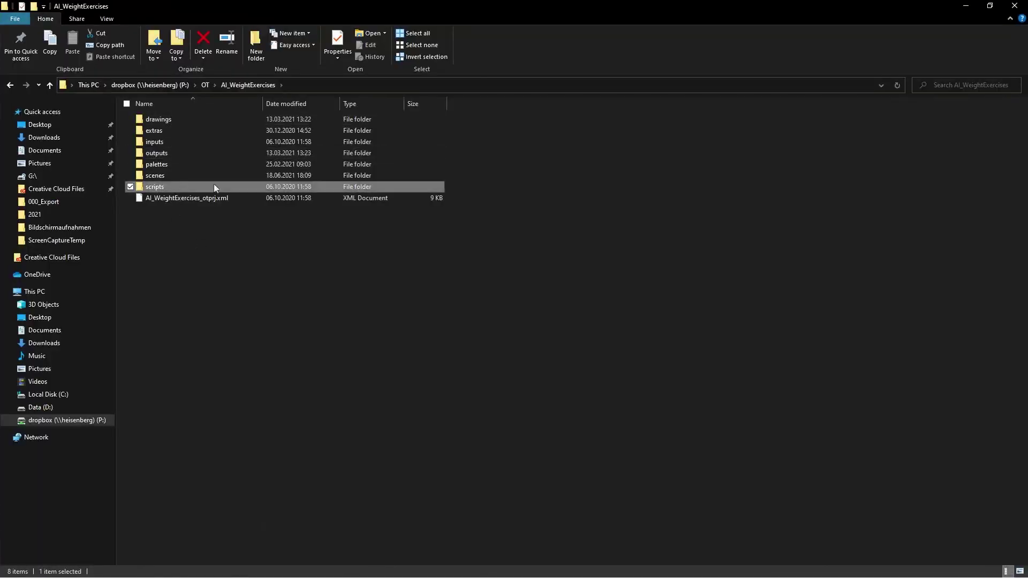
click(180, 121)
double_click(168, 153)
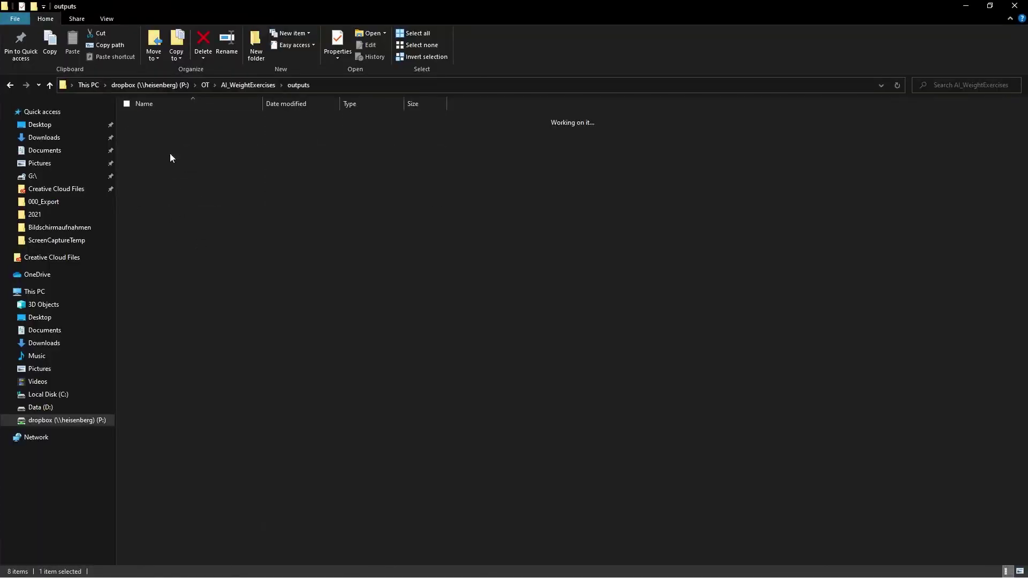
scroll(249, 271, down, 20)
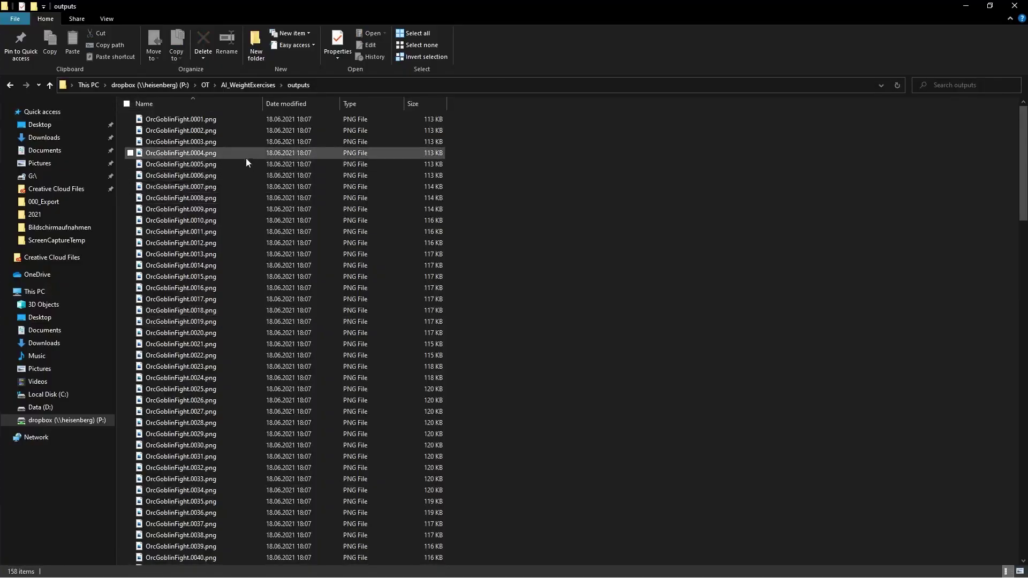
click(252, 85)
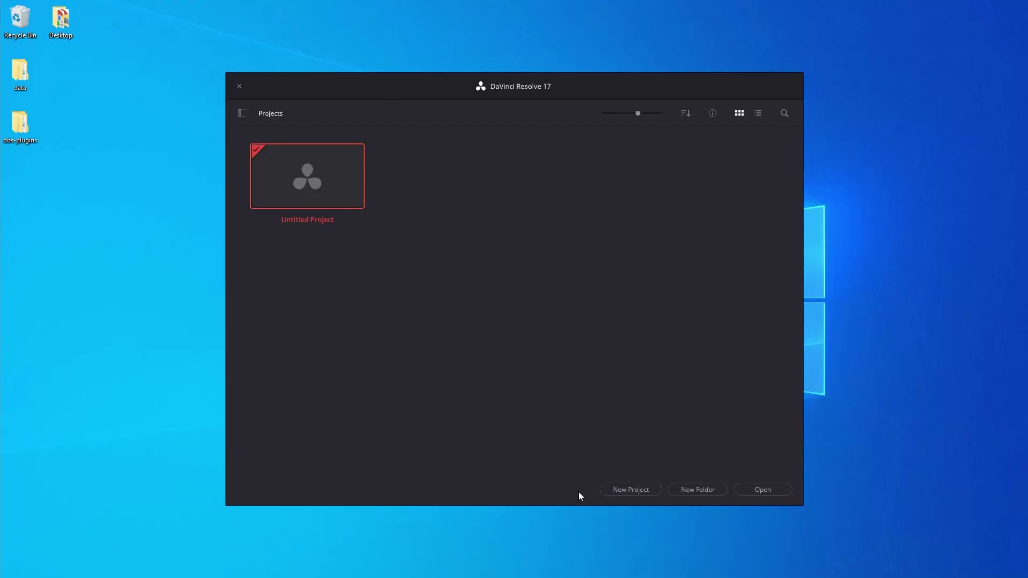
- Create the GoblinOrcTest project and open its Project Settings to check 1920x1080 at 24 fps
click(635, 490)
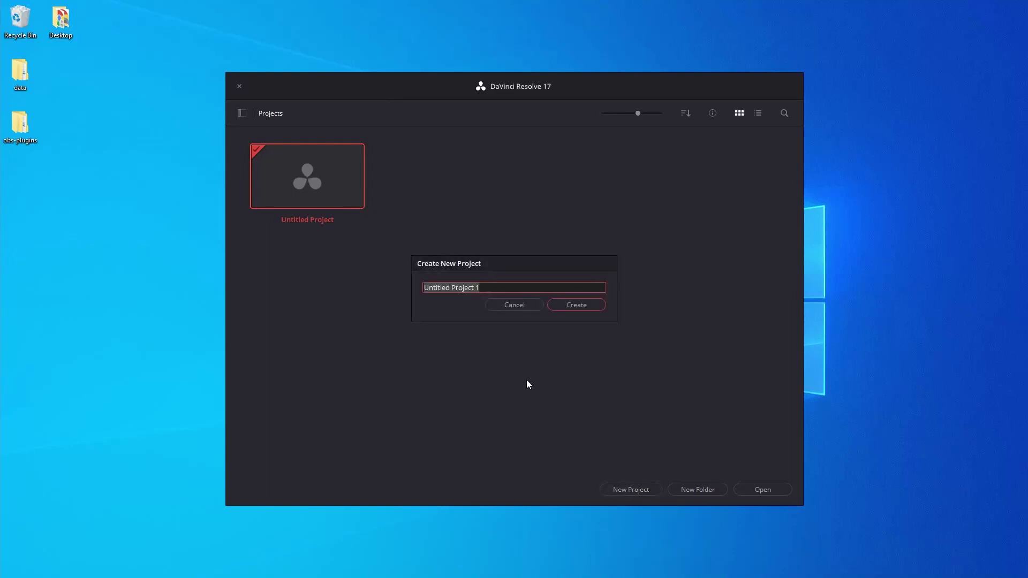
text(GoblinOrcTest)
click(587, 305)
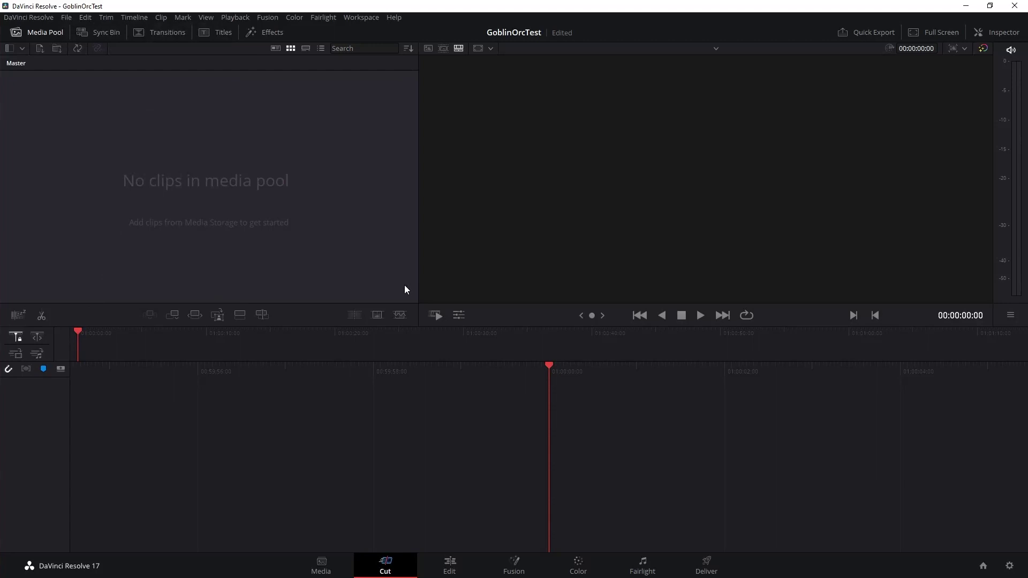
click(67, 18)
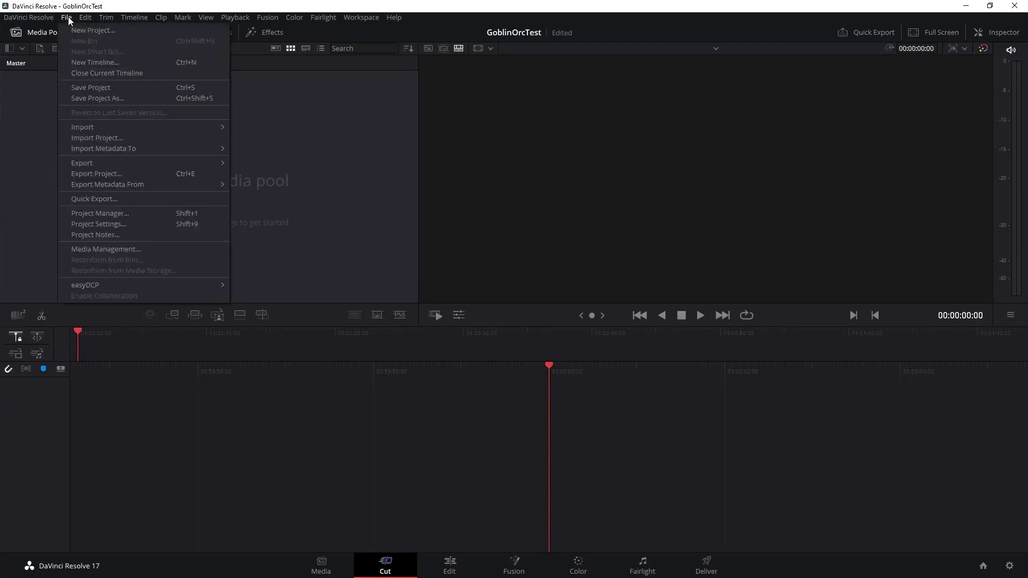
click(115, 223)
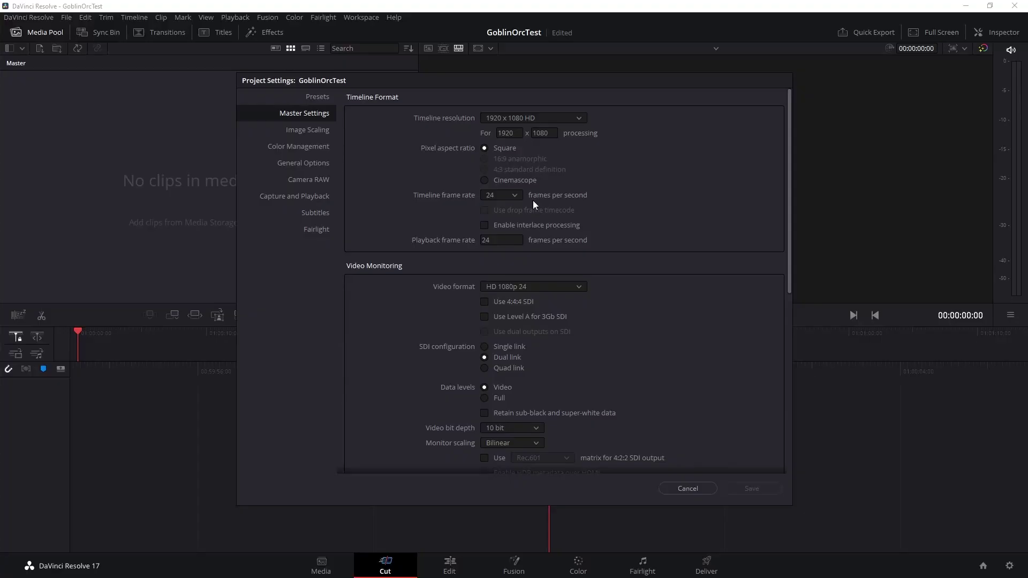
- Close Project Settings unchanged, create Timeline 1 from project settings, and open its Timeline Settings
click(687, 487)
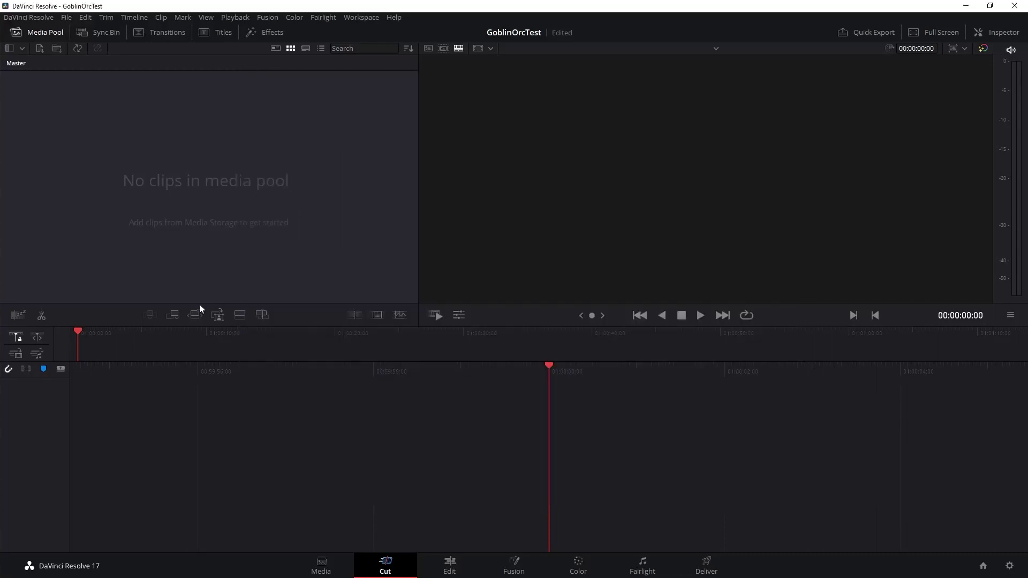
right_click(173, 179)
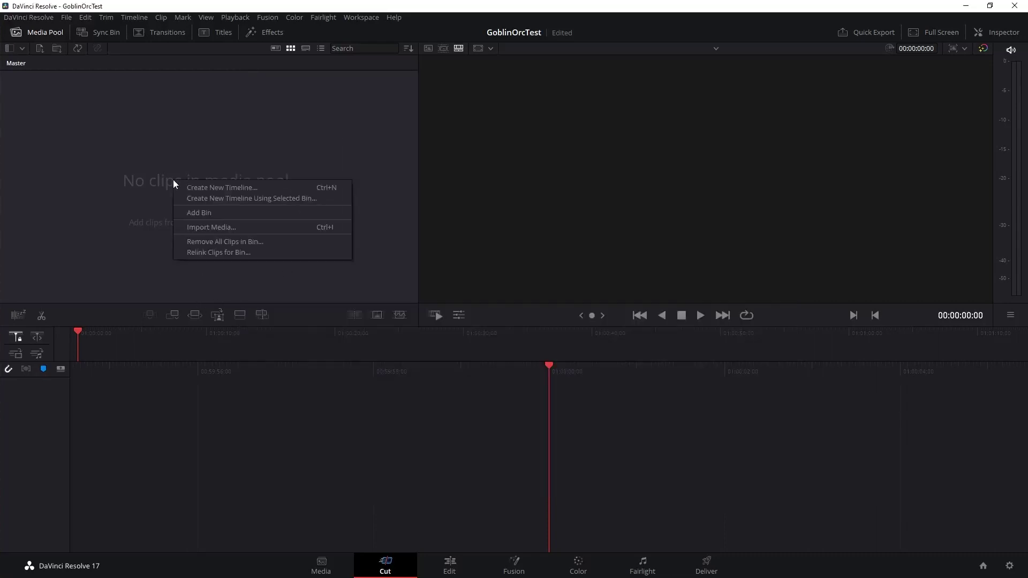
click(221, 186)
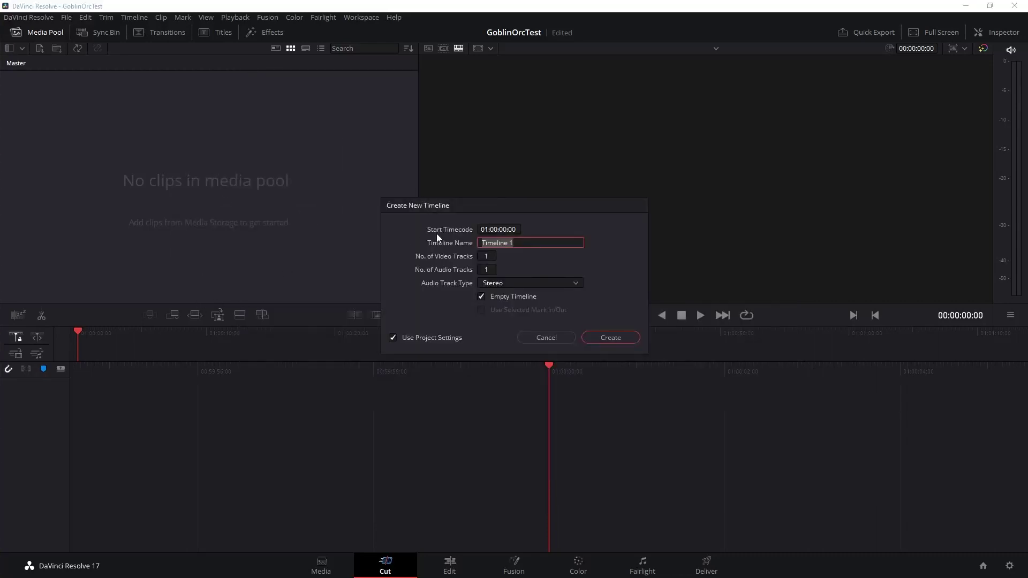
click(609, 338)
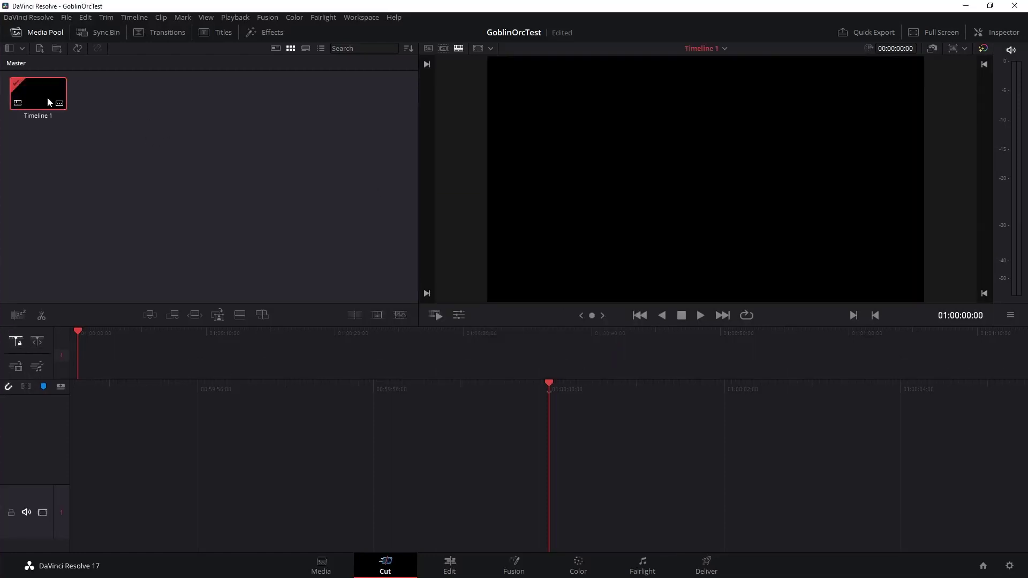
right_click(46, 100)
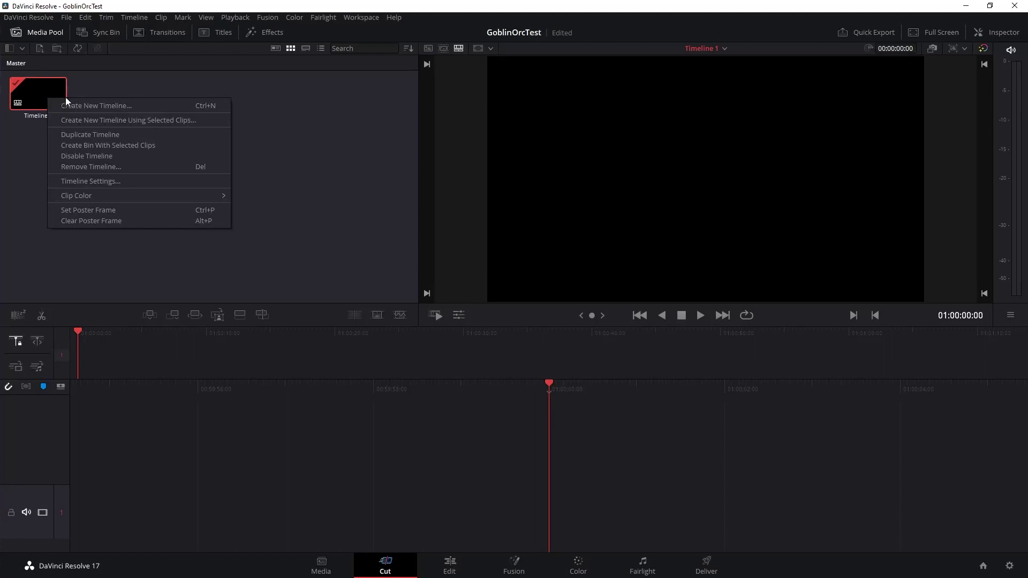
click(98, 181)
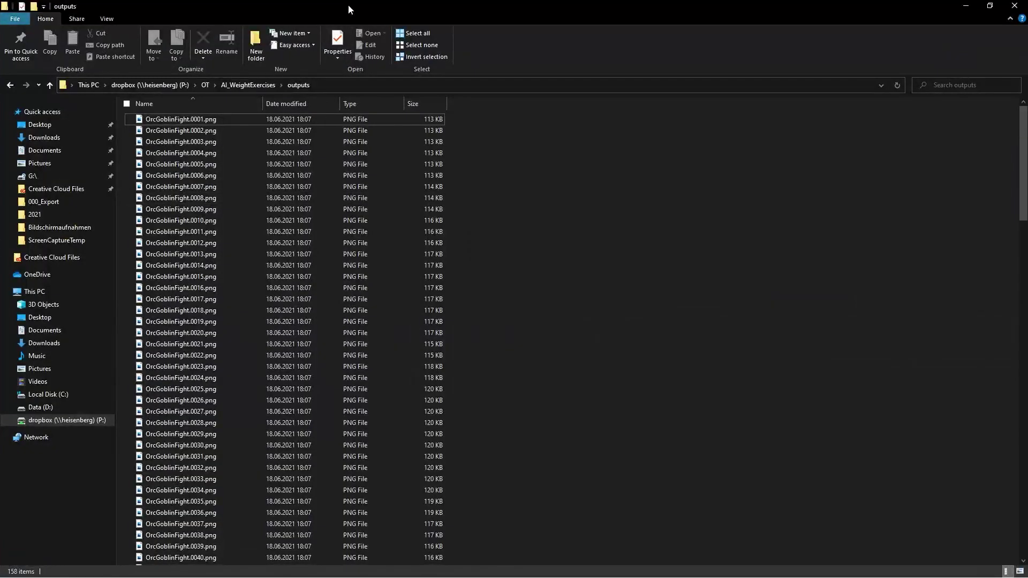
- Drag all 158 OrcGoblinFight PNG frames from the outputs folder into the Media Pool
drag(348, 4, 648, 74)
click(472, 211)
key(ctrl+a)
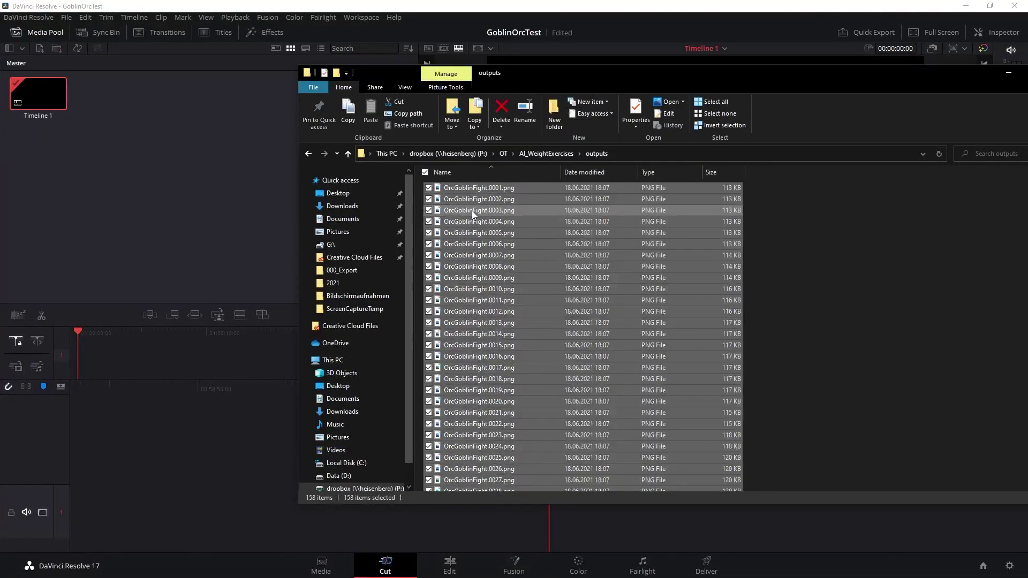
drag(493, 189, 155, 141)
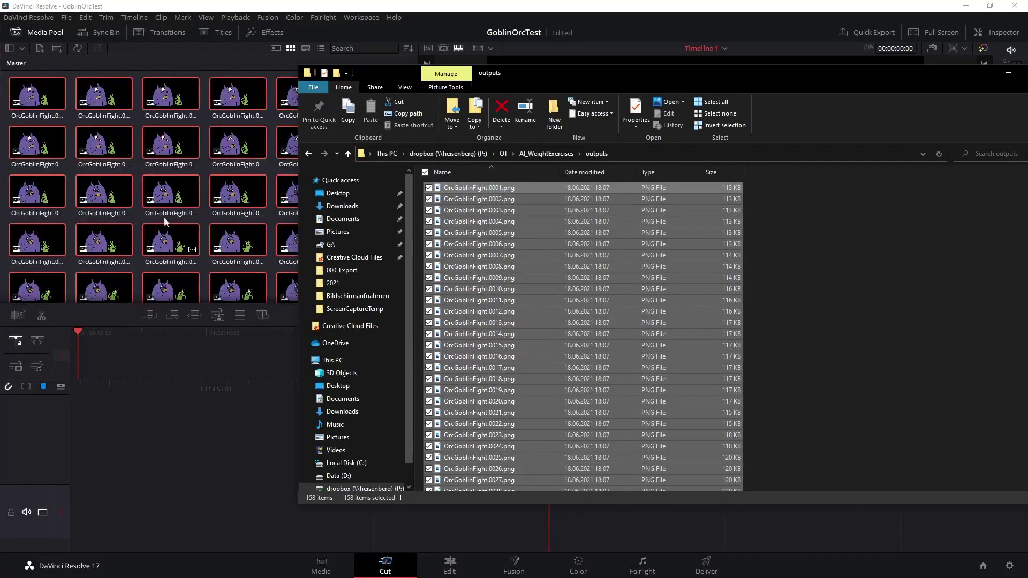
click(280, 9)
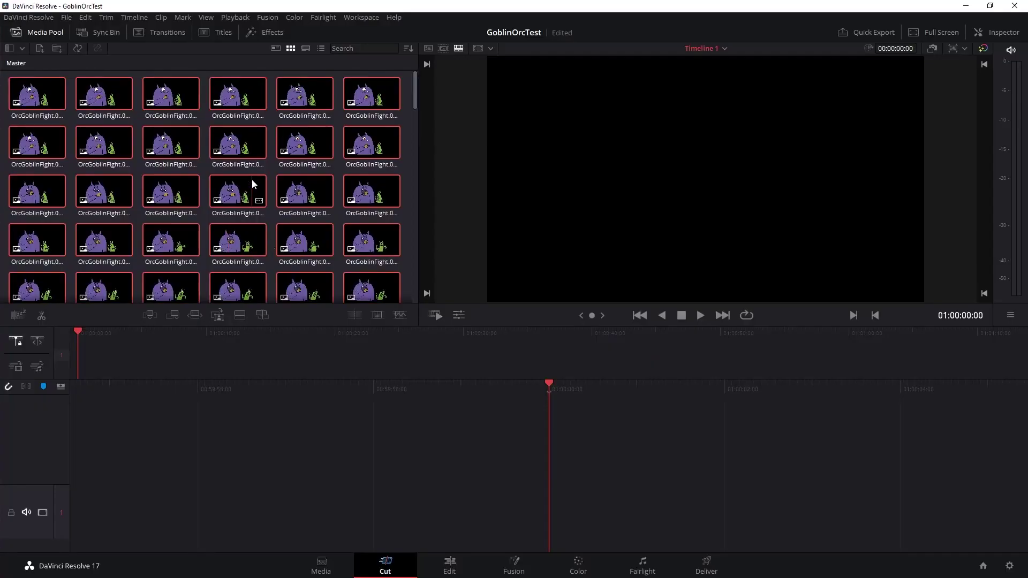
- Delete the loose frame clips and re-import the PNGs as one OrcGoblinFight sequence on the Edit page
key(Delete)
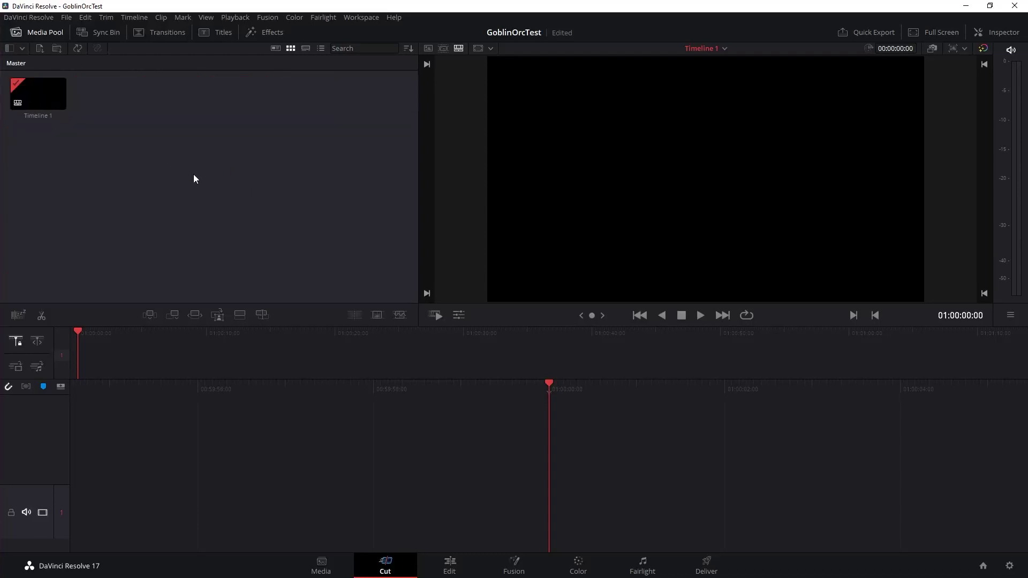
click(450, 567)
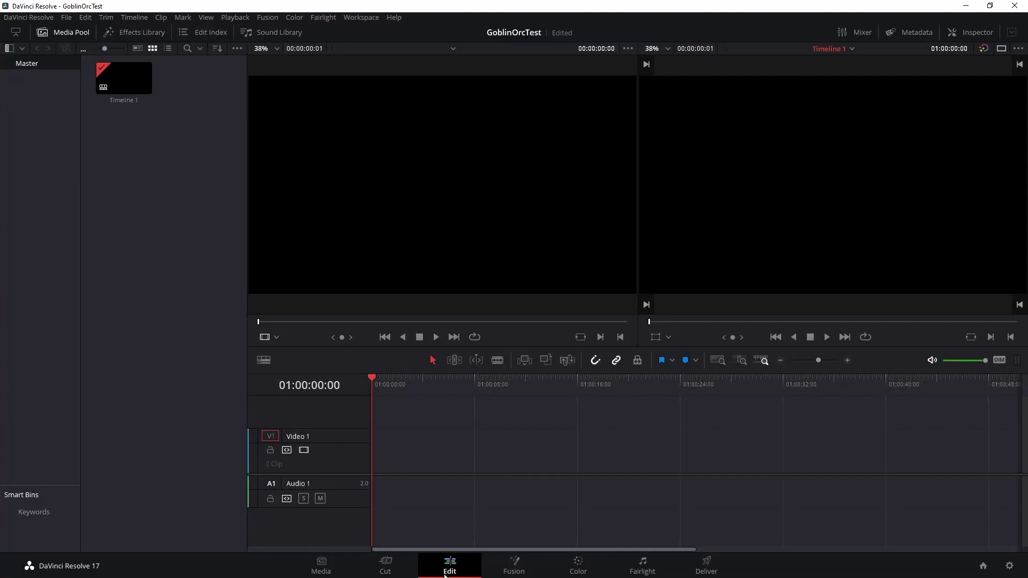
key(alt+Tab)
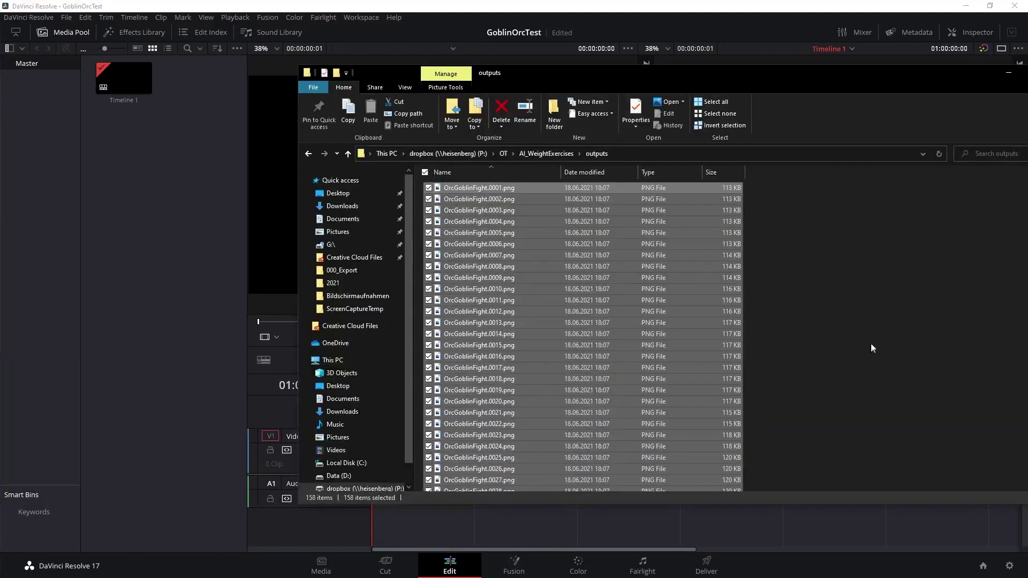
drag(471, 233, 184, 156)
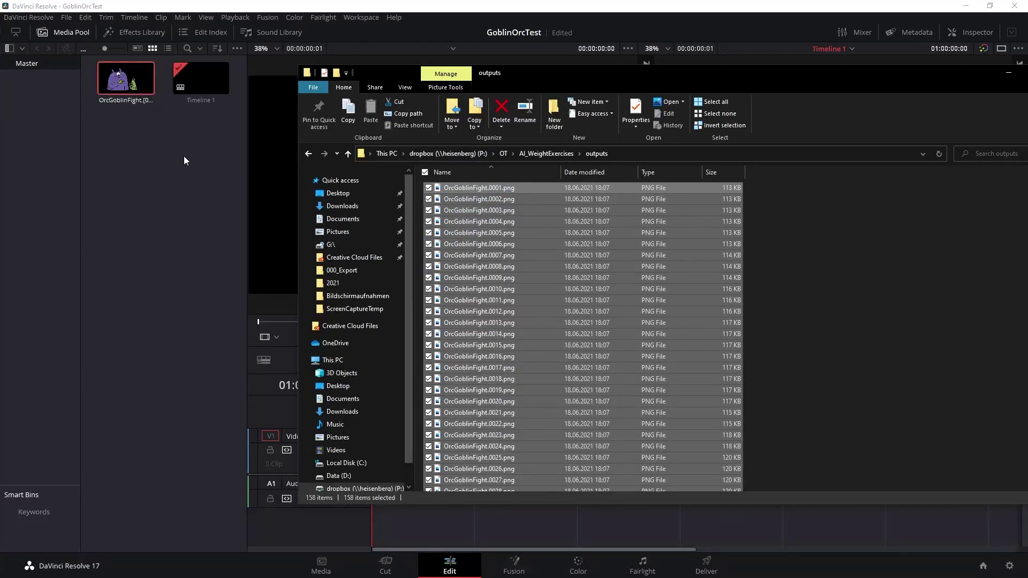
- Place the OrcGoblinFight.[0001-0157].png clip at the start of Video 1
click(161, 159)
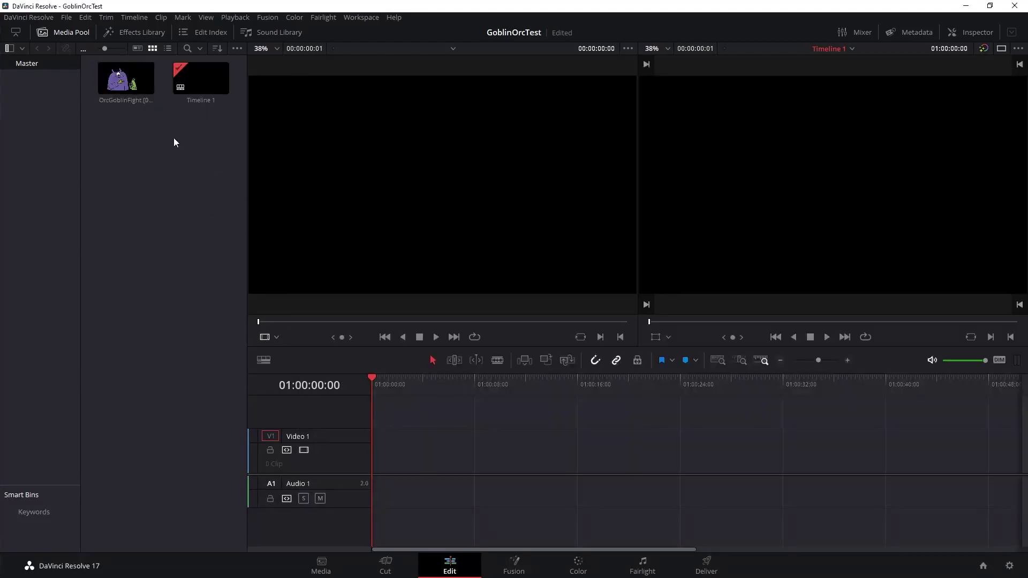
click(116, 85)
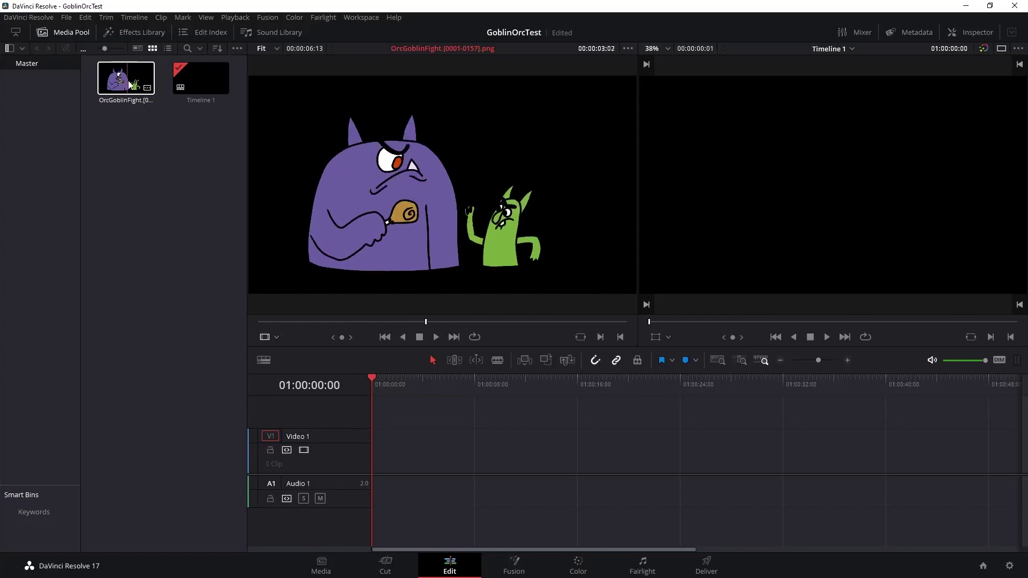
drag(116, 84, 365, 460)
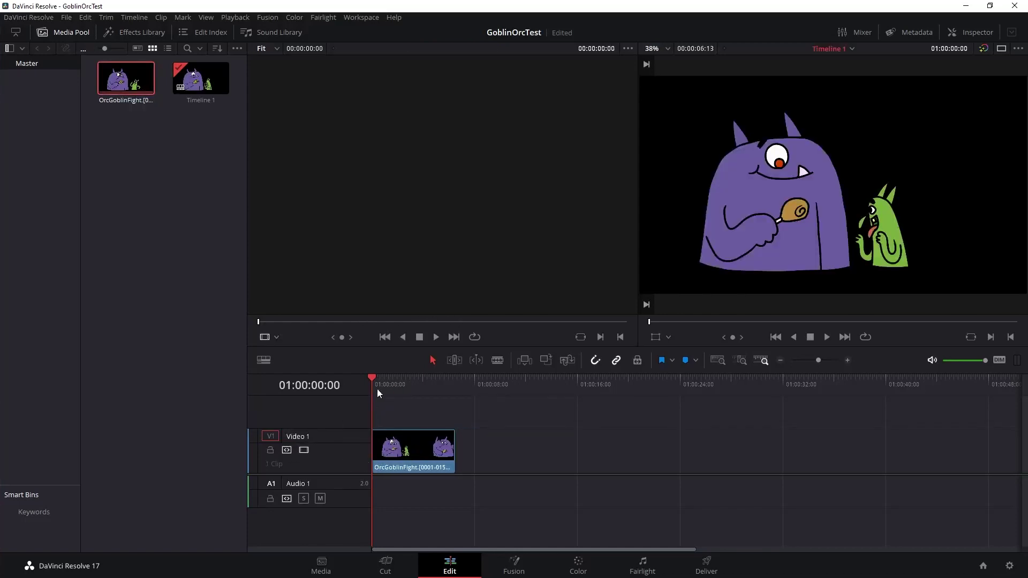
- Select the OrcGoblinFight clip in the Media Pool and open its Clip Attributes
click(153, 197)
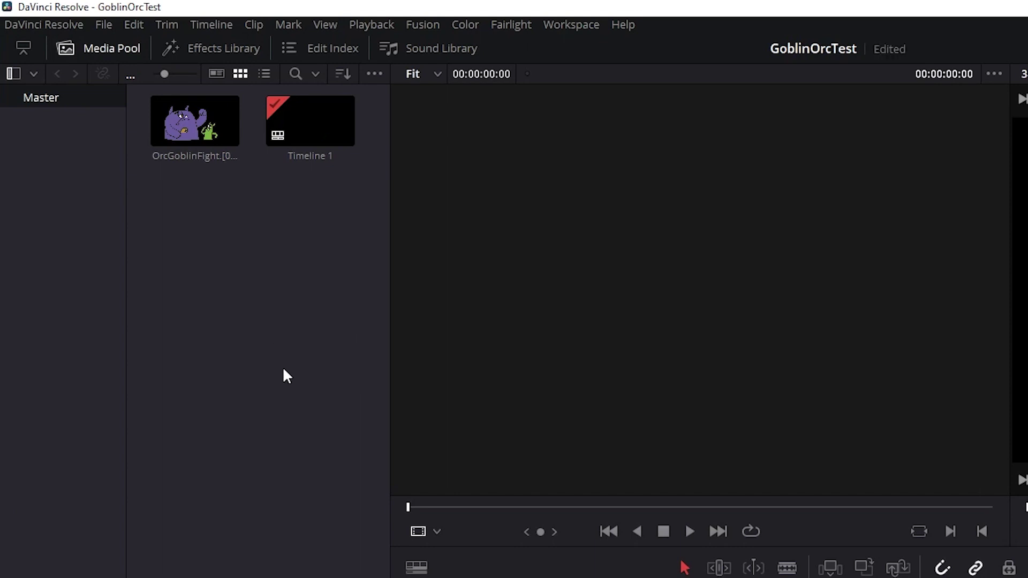
click(198, 128)
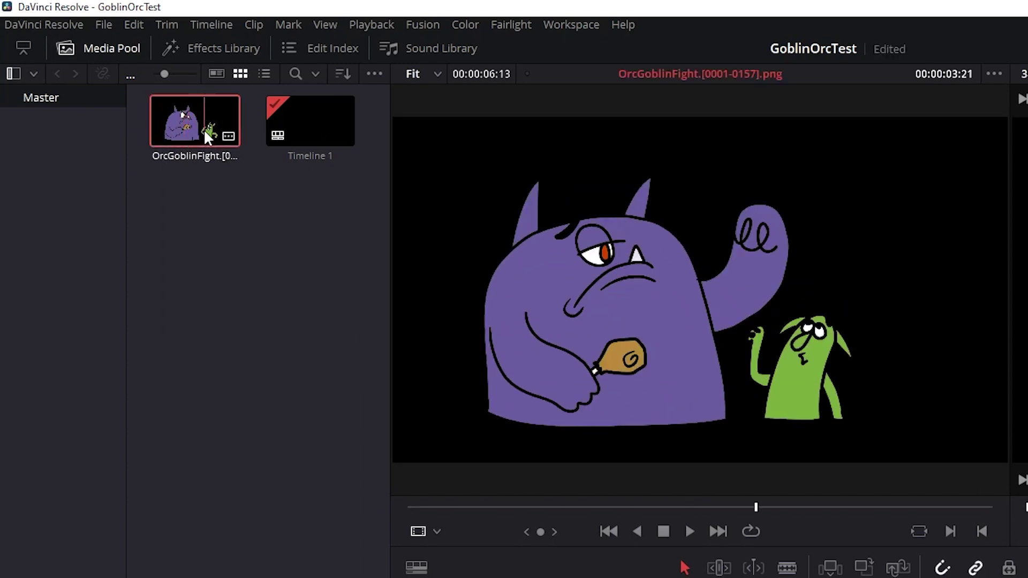
right_click(199, 119)
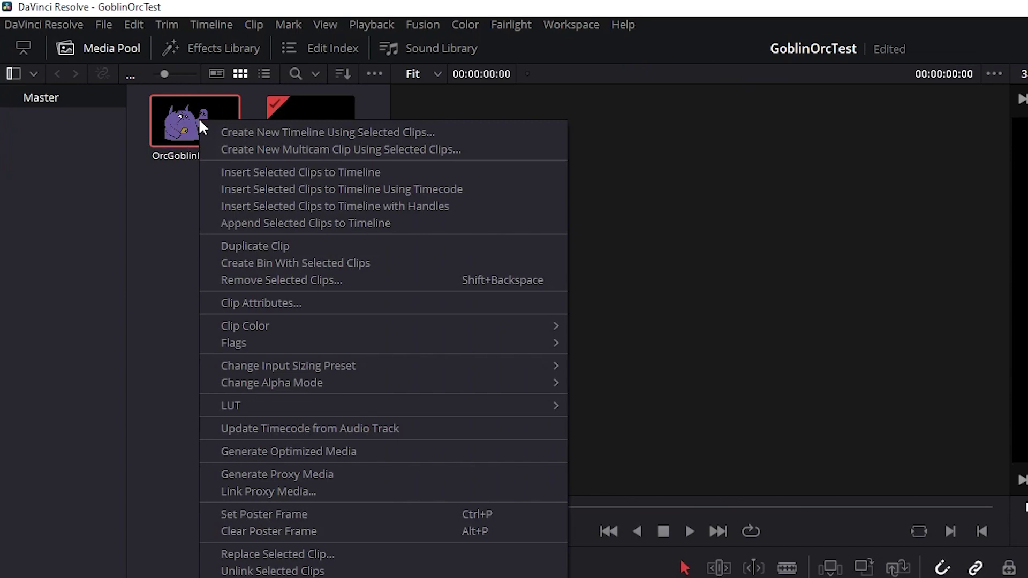
click(255, 301)
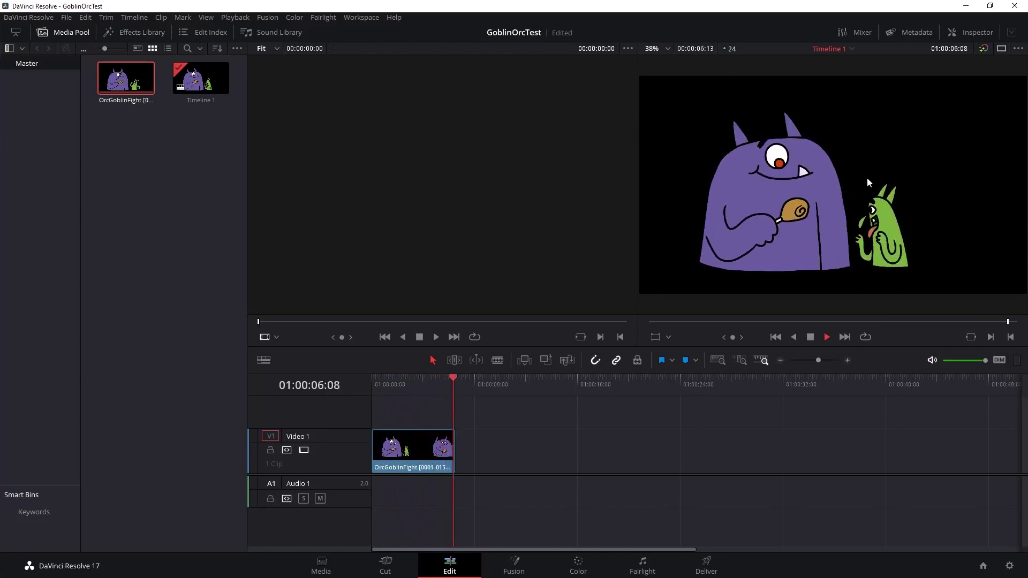
click(487, 442)
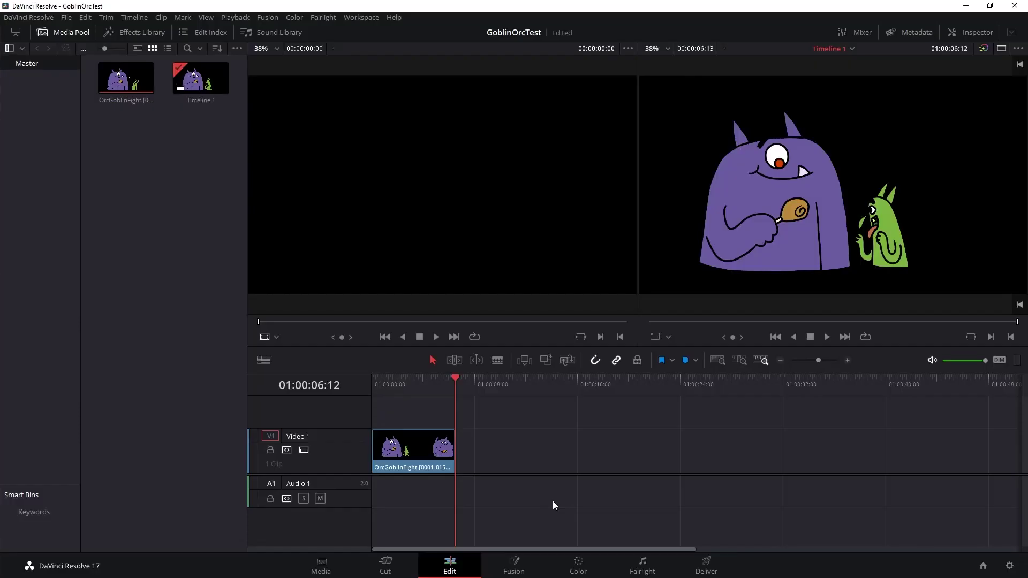
- On the Deliver page, set the video quality to High
click(708, 563)
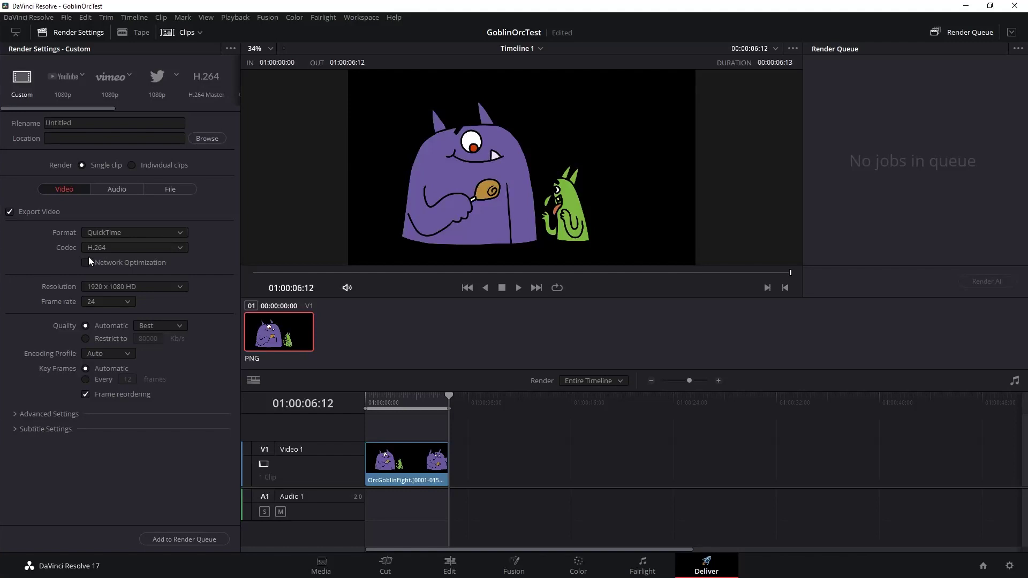
click(169, 324)
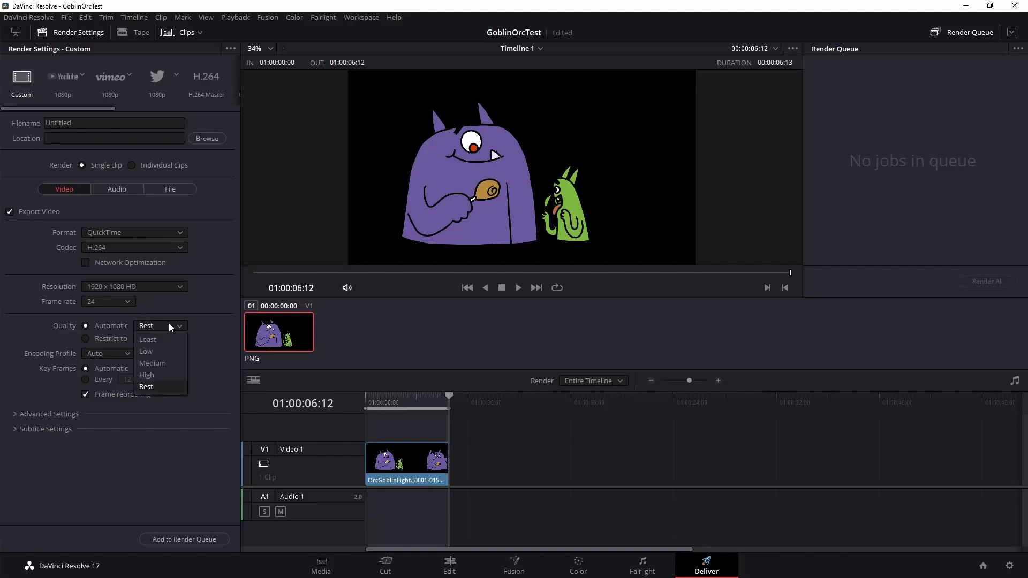
click(153, 374)
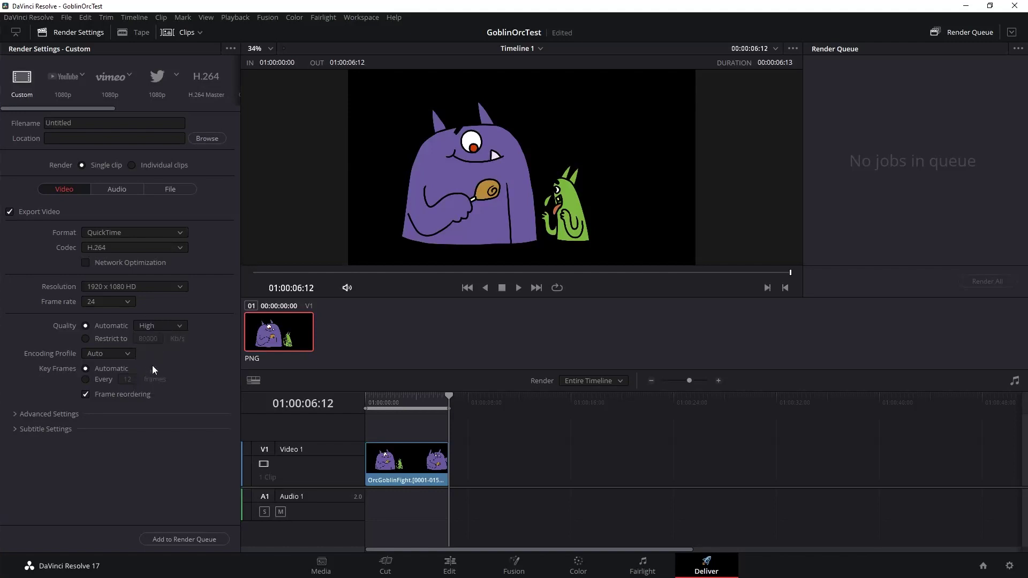
- Set the audio codec to AAC, then check the video codec options
click(121, 188)
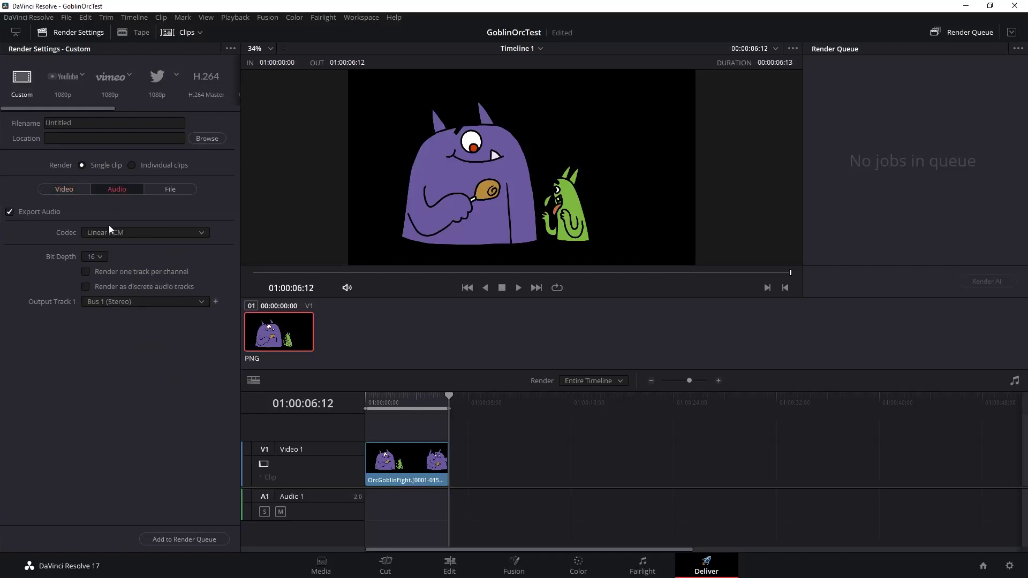
click(111, 235)
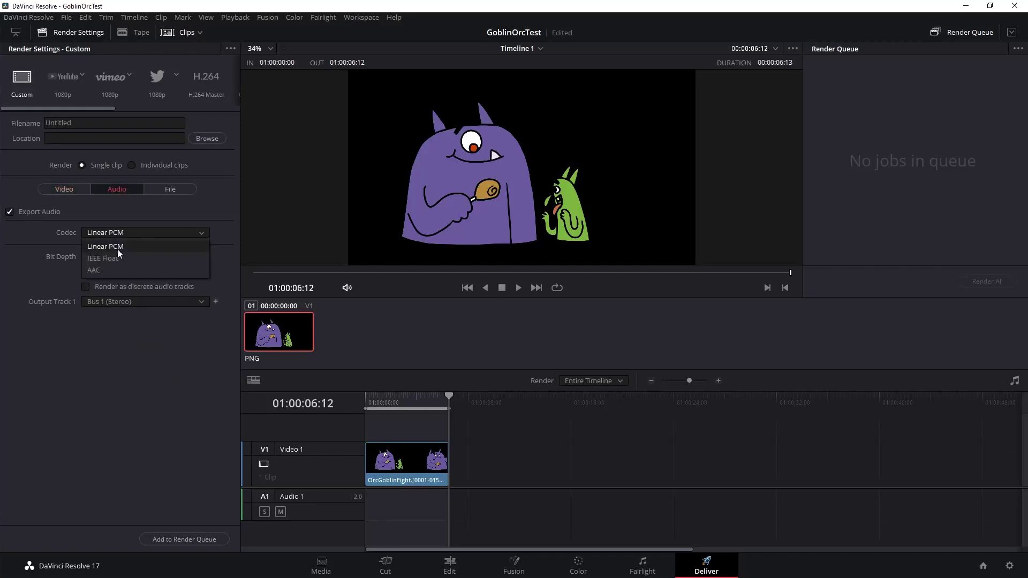
click(111, 271)
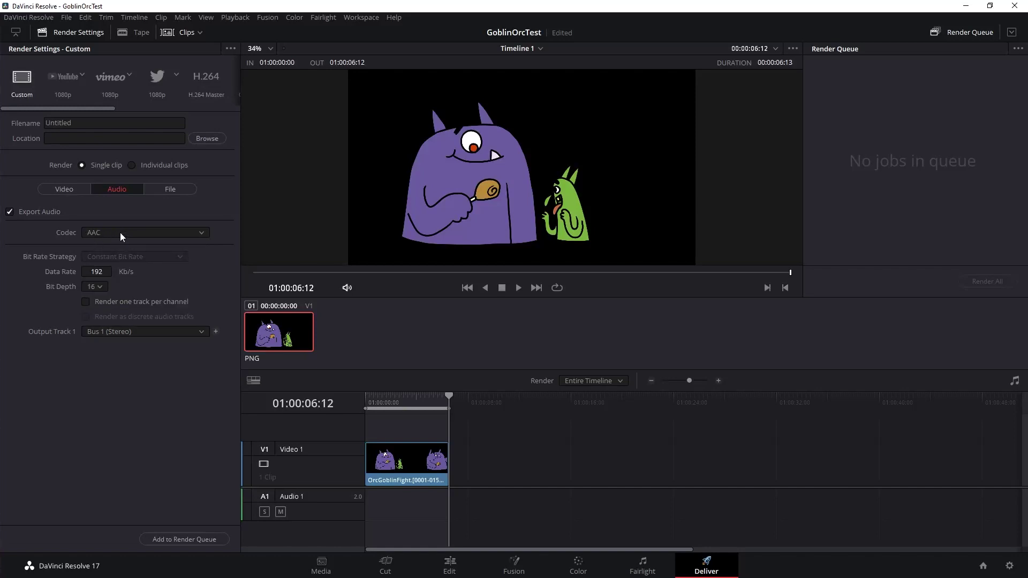
click(80, 187)
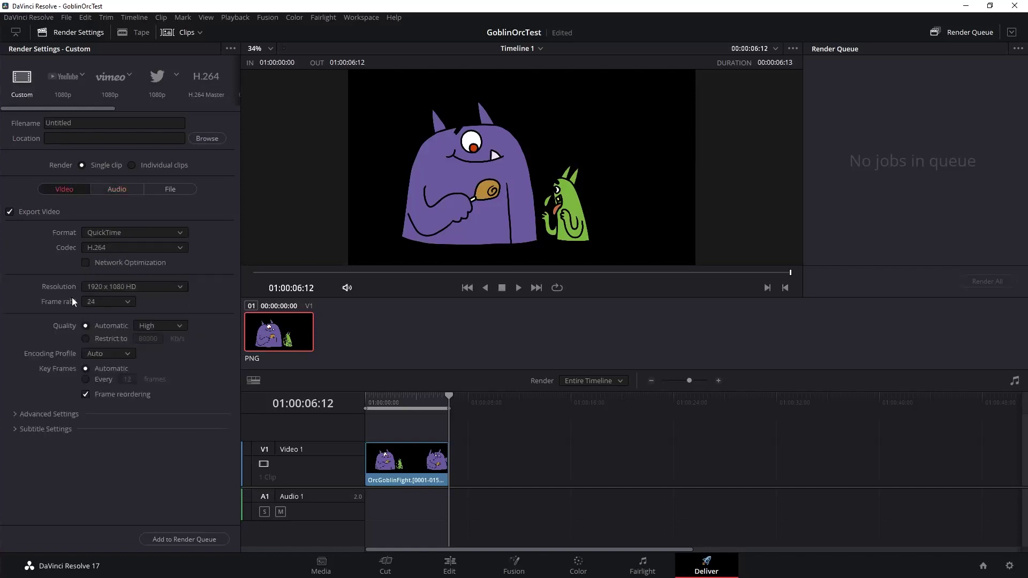
click(108, 248)
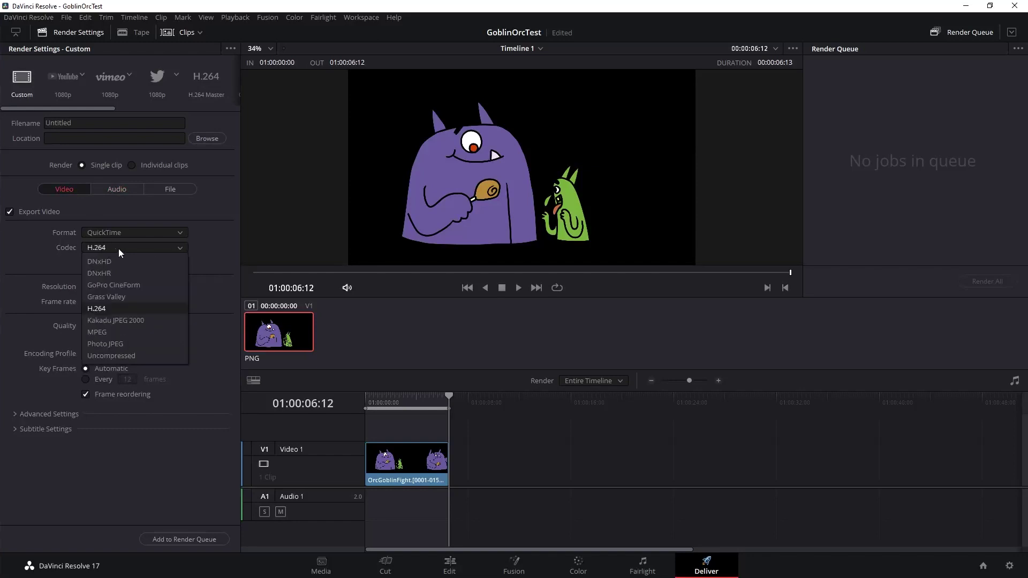